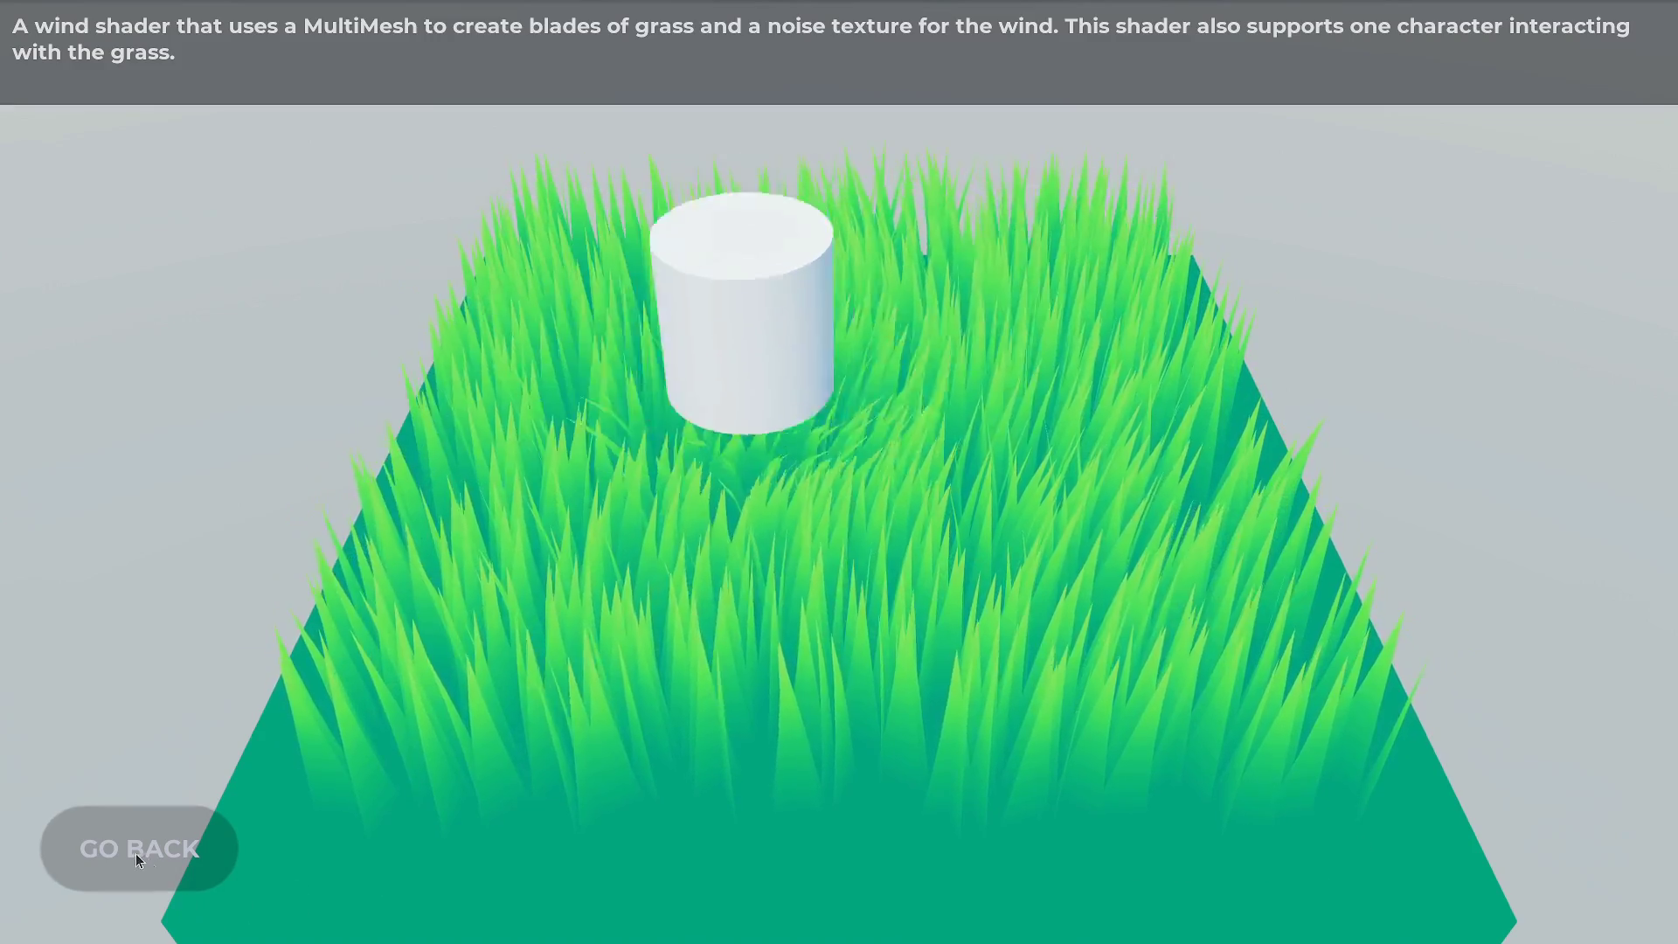
- Leave the wind grass demo and return to the Shader Secrets main menu
{"action": "left_click", "coordinate": [135, 852]}
- Search 'fire', view the StylizedFire demo, then return to the menu
{"action": "left_click", "coordinate": [803, 340]}
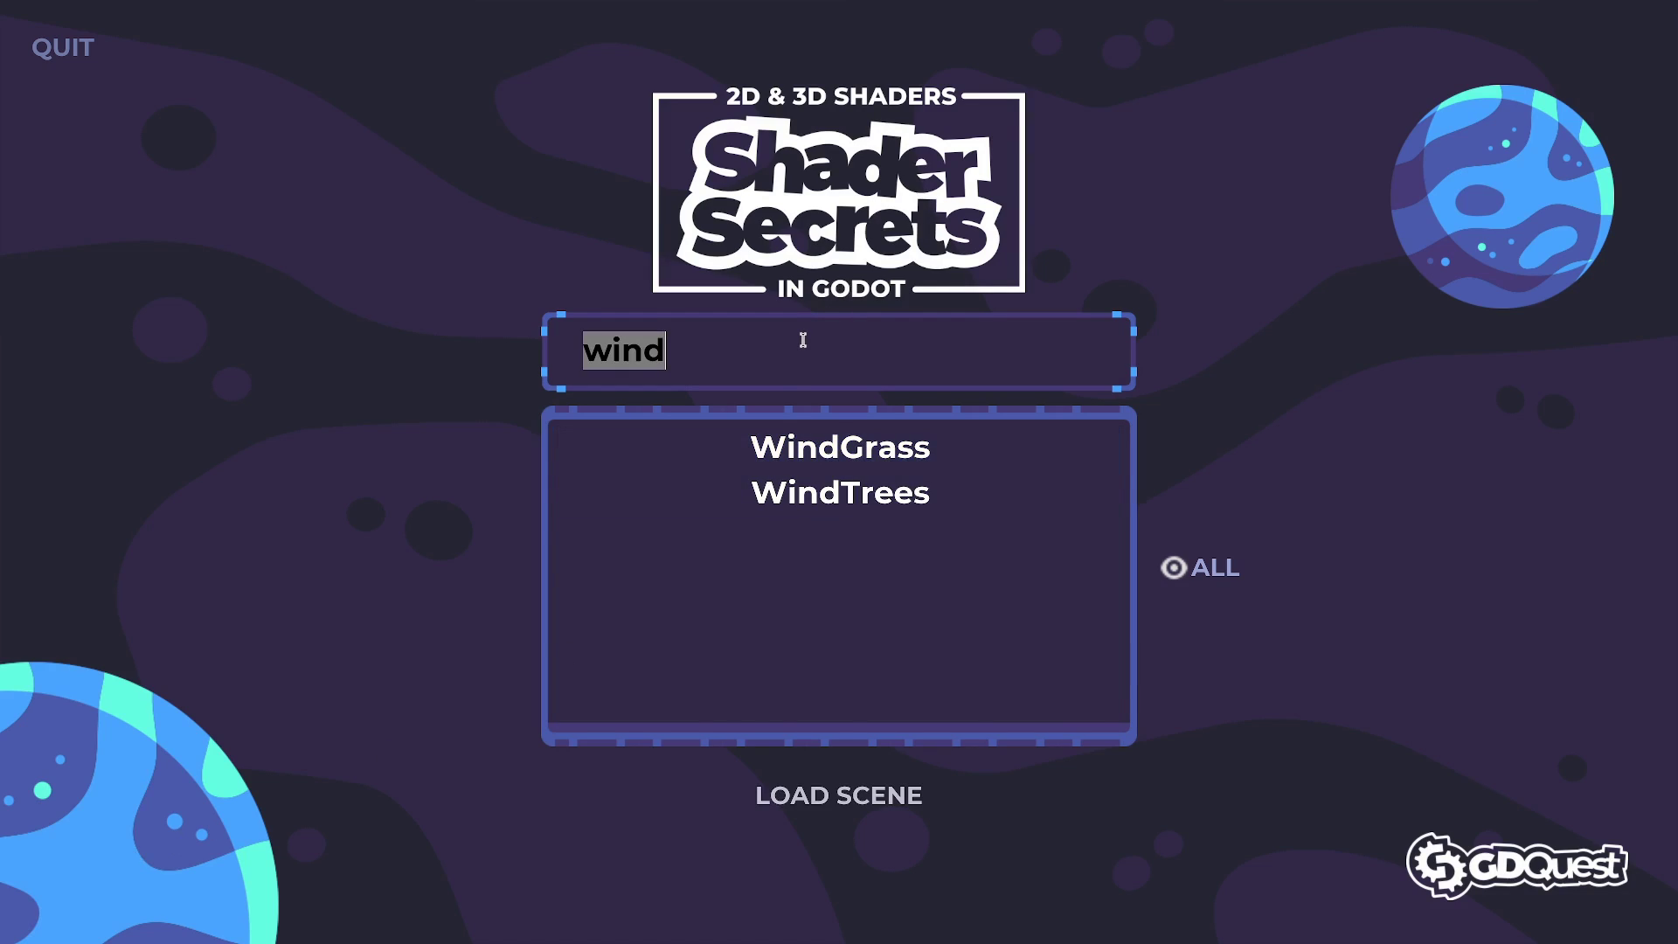
{"action": "type", "text": "fire"}
{"action": "left_click", "coordinate": [814, 495]}
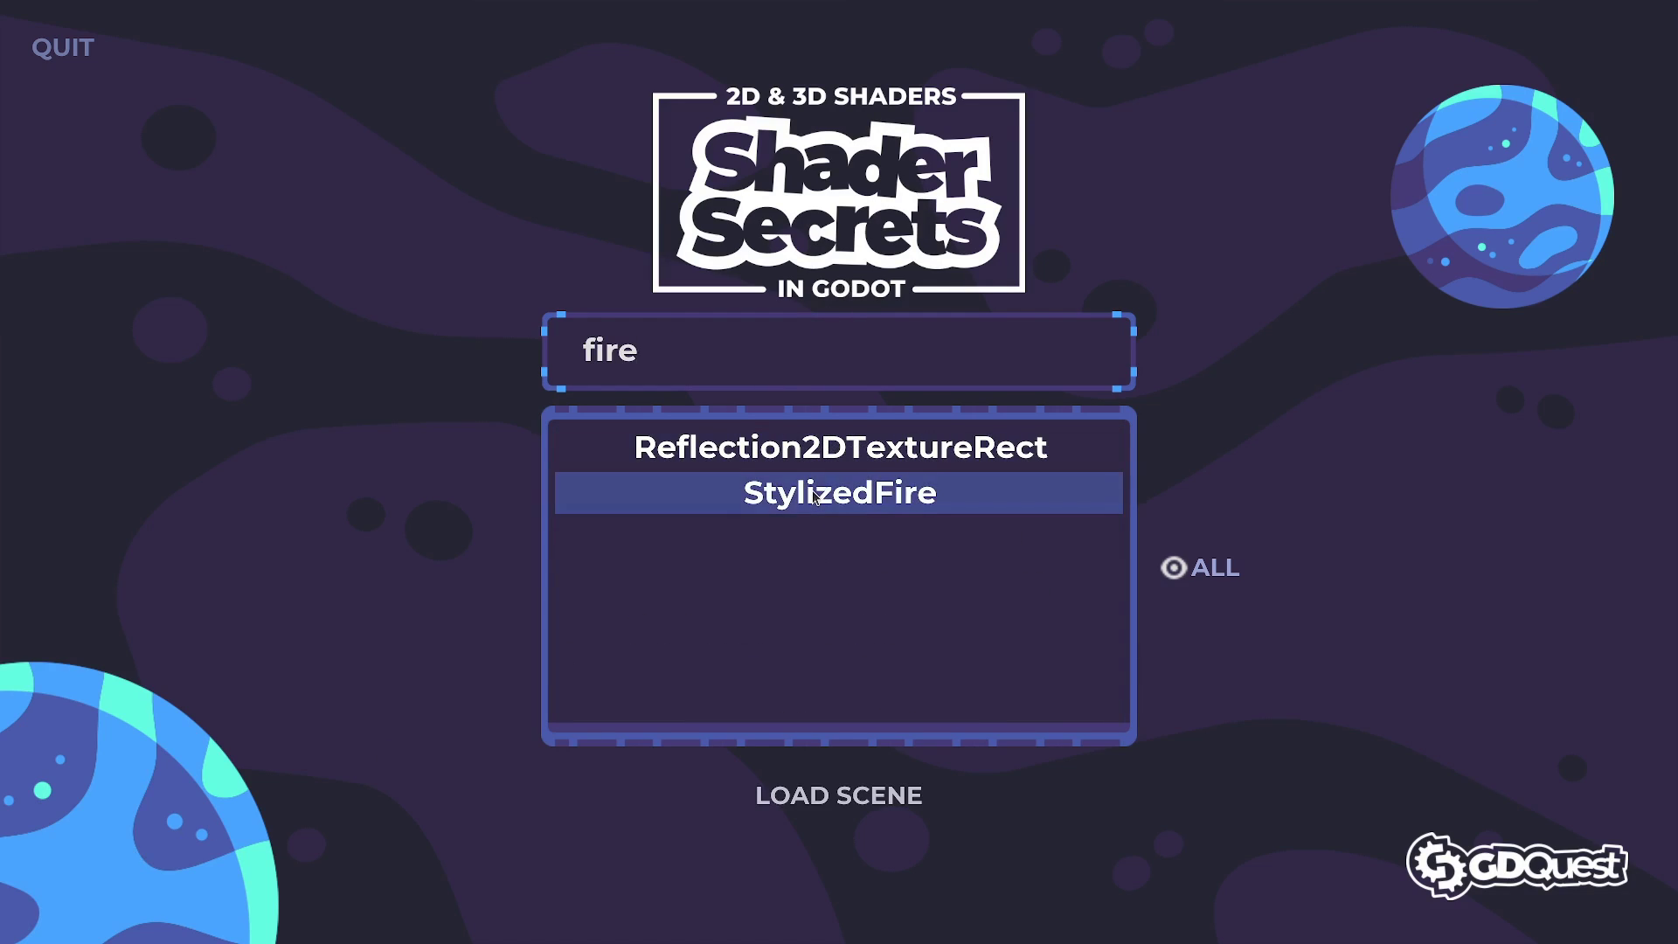
{"action": "double_click", "coordinate": [814, 494]}
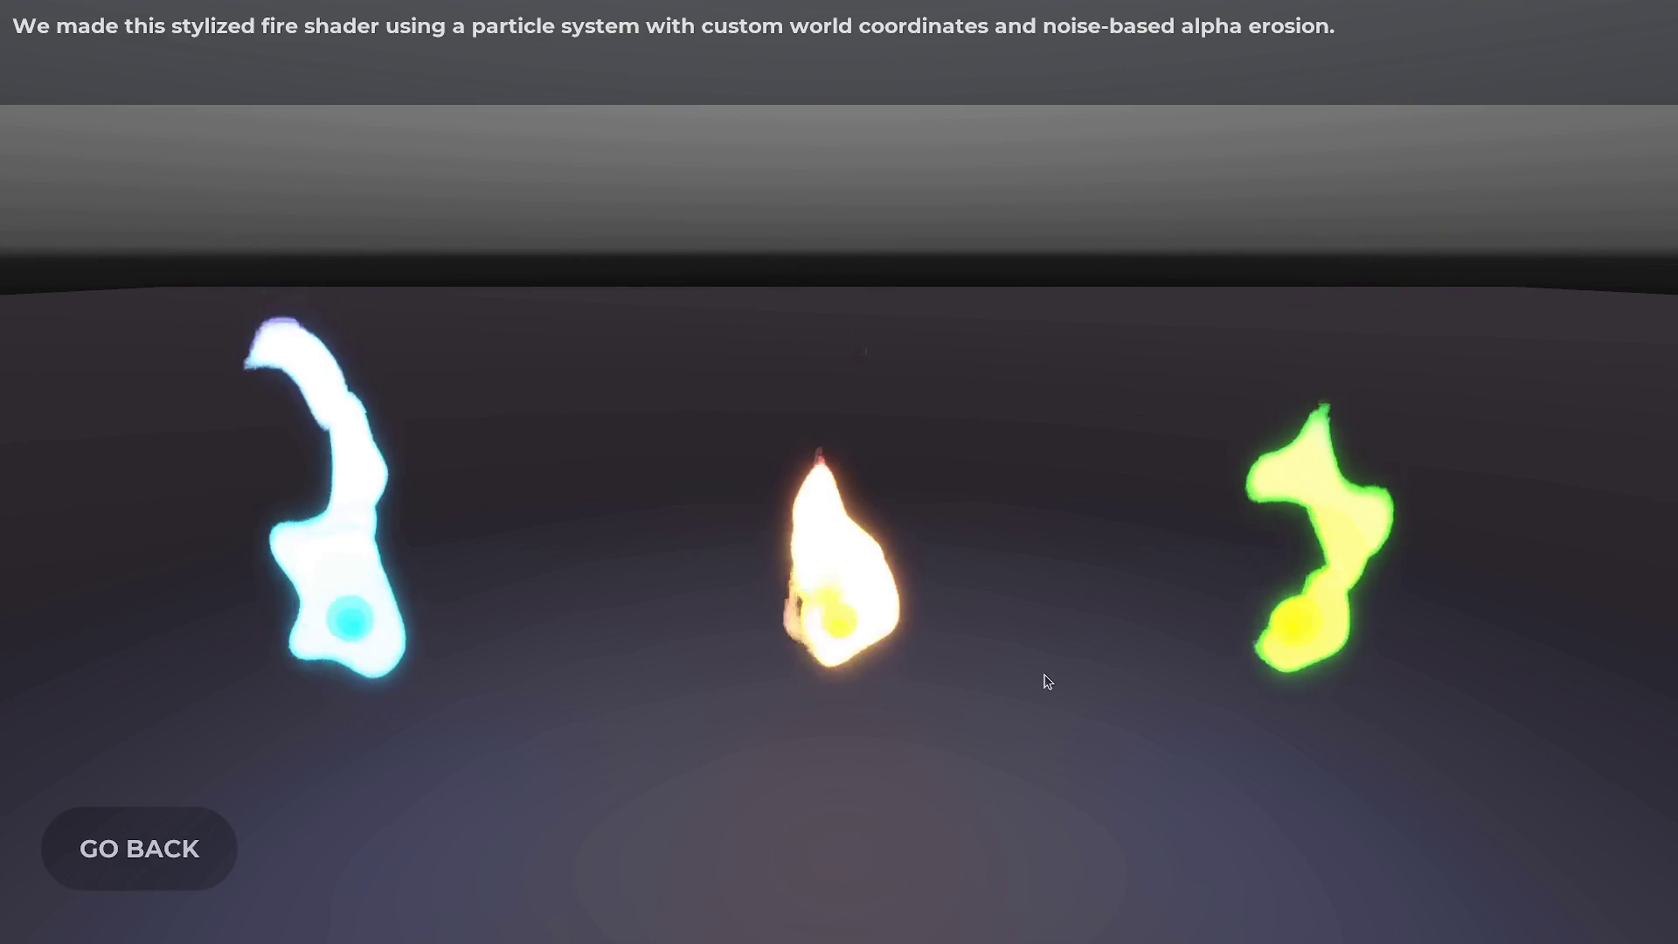
{"action": "left_click", "coordinate": [120, 849]}
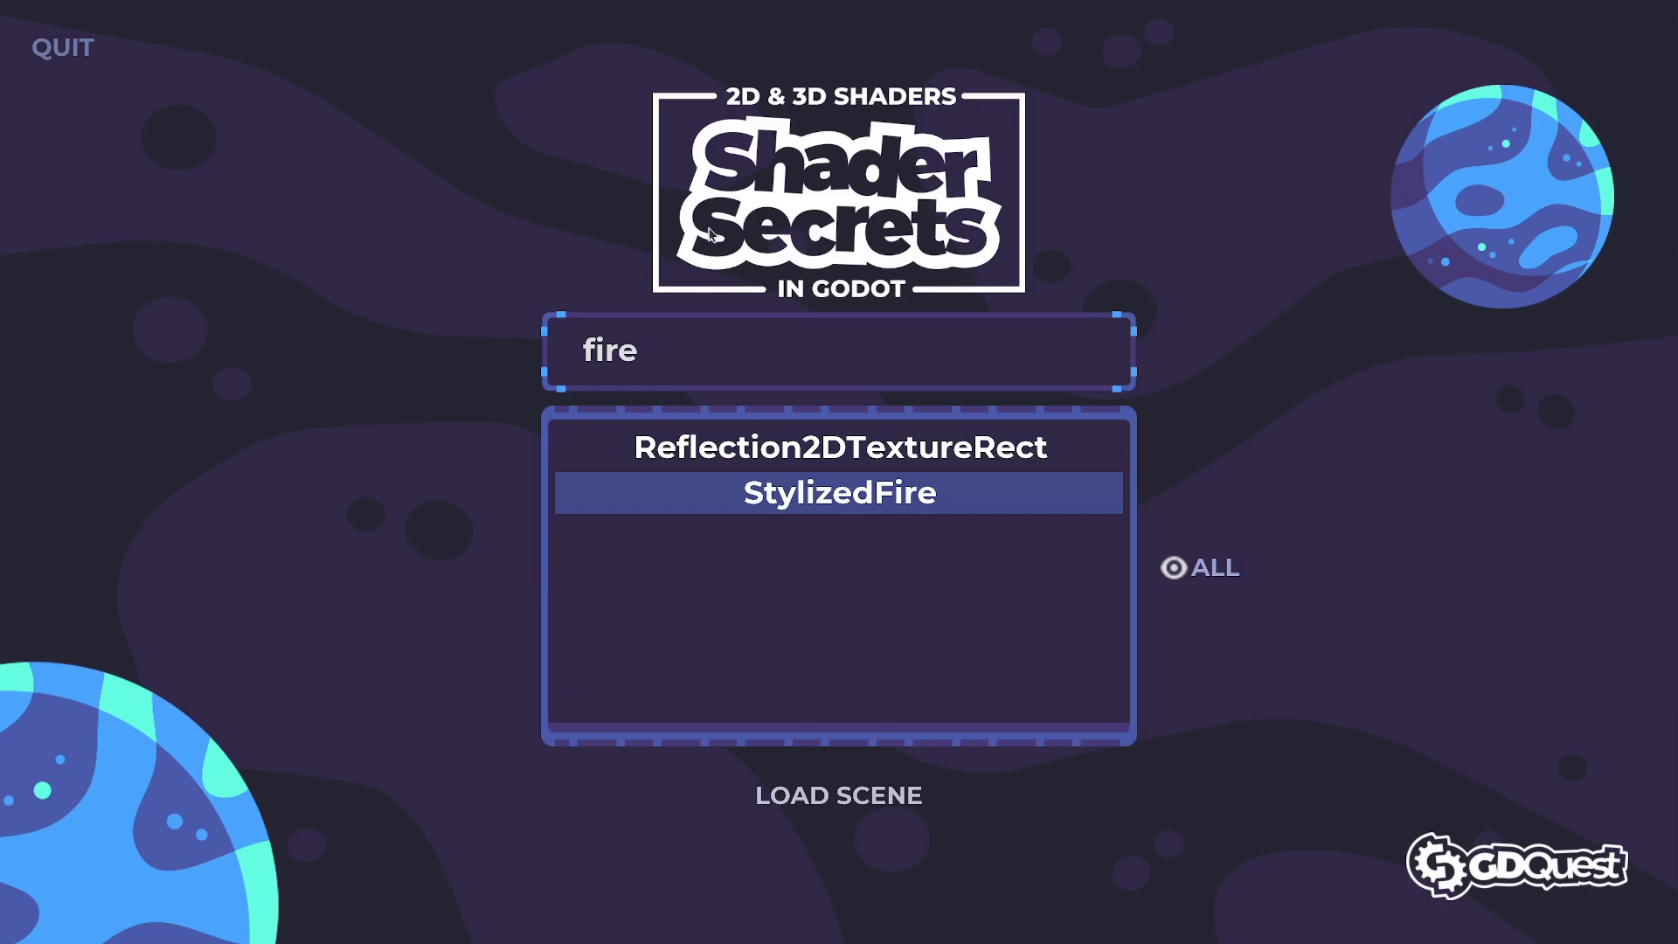
- Search 'show' and view the Shockwave3D demo, then return to the menu
{"action": "left_click", "coordinate": [690, 360]}
{"action": "double_click", "coordinate": [689, 360]}
{"action": "type", "text": "showc"}
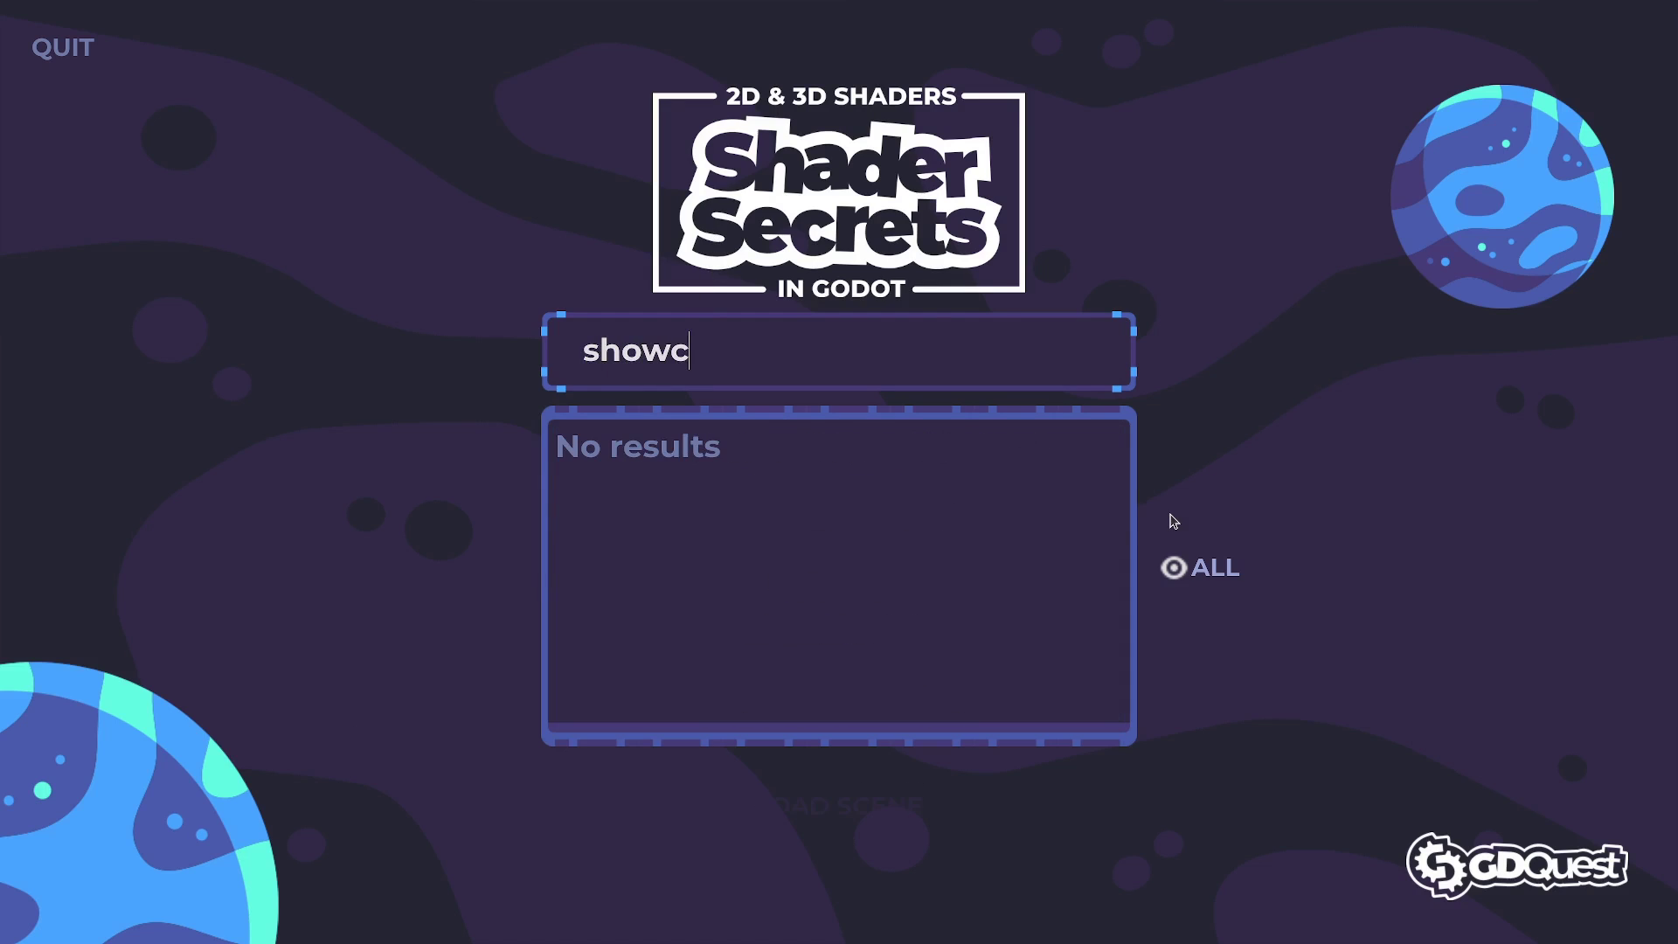
{"action": "key", "text": "BackSpace"}
{"action": "double_click", "coordinate": [830, 448]}
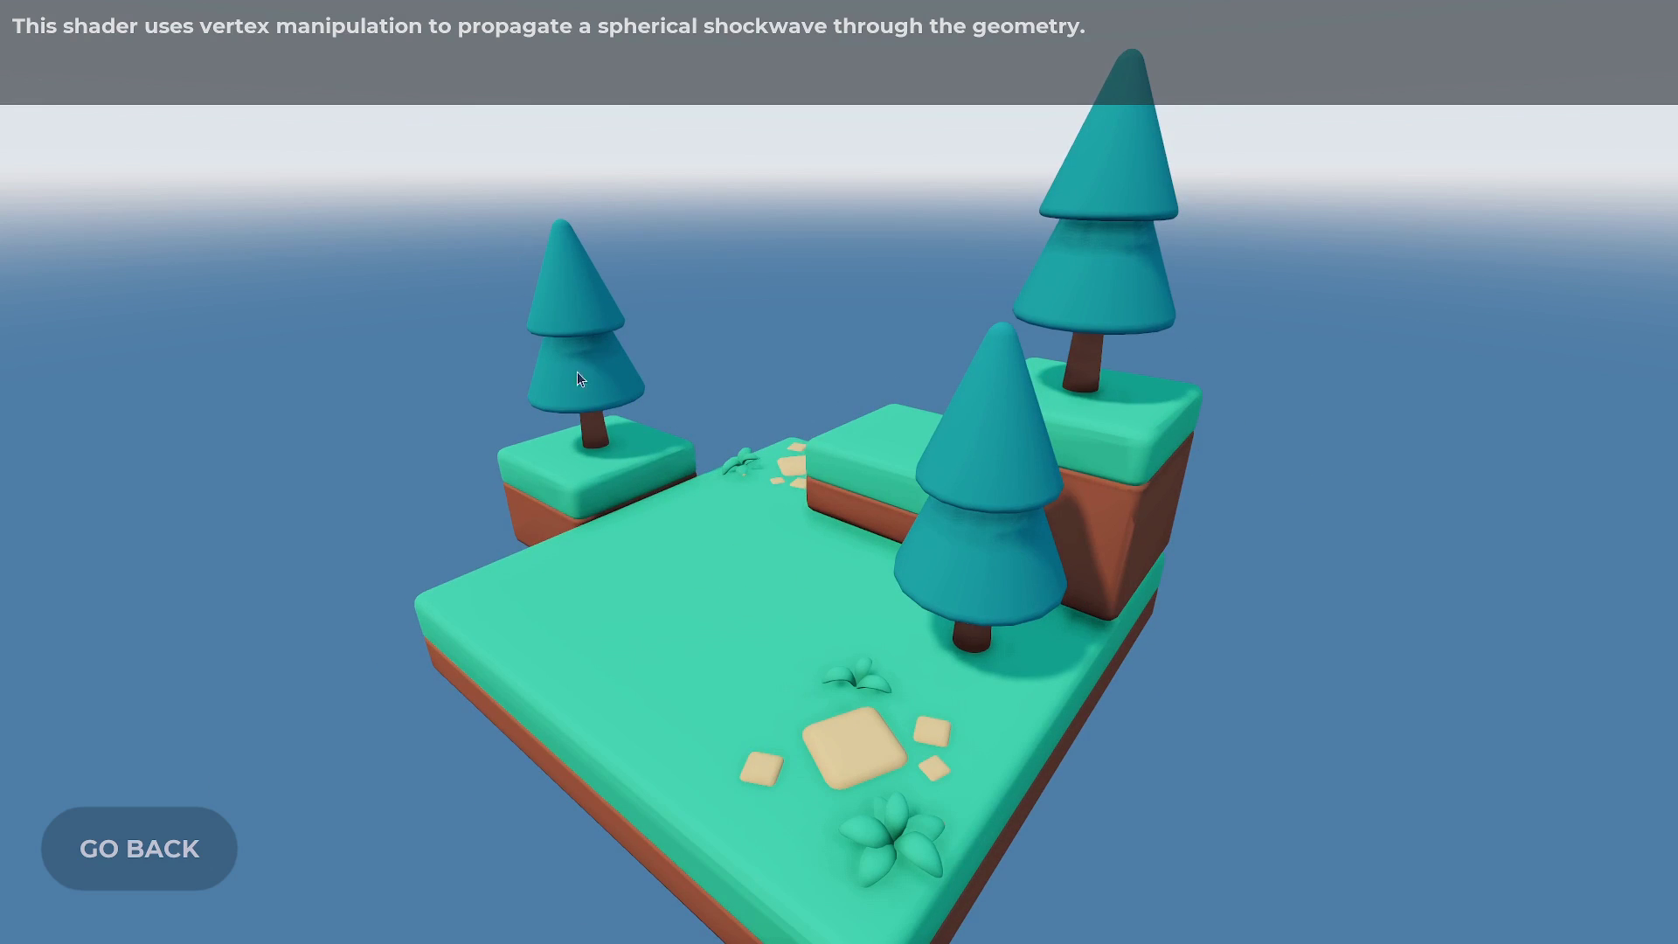
{"action": "left_click", "coordinate": [131, 875]}
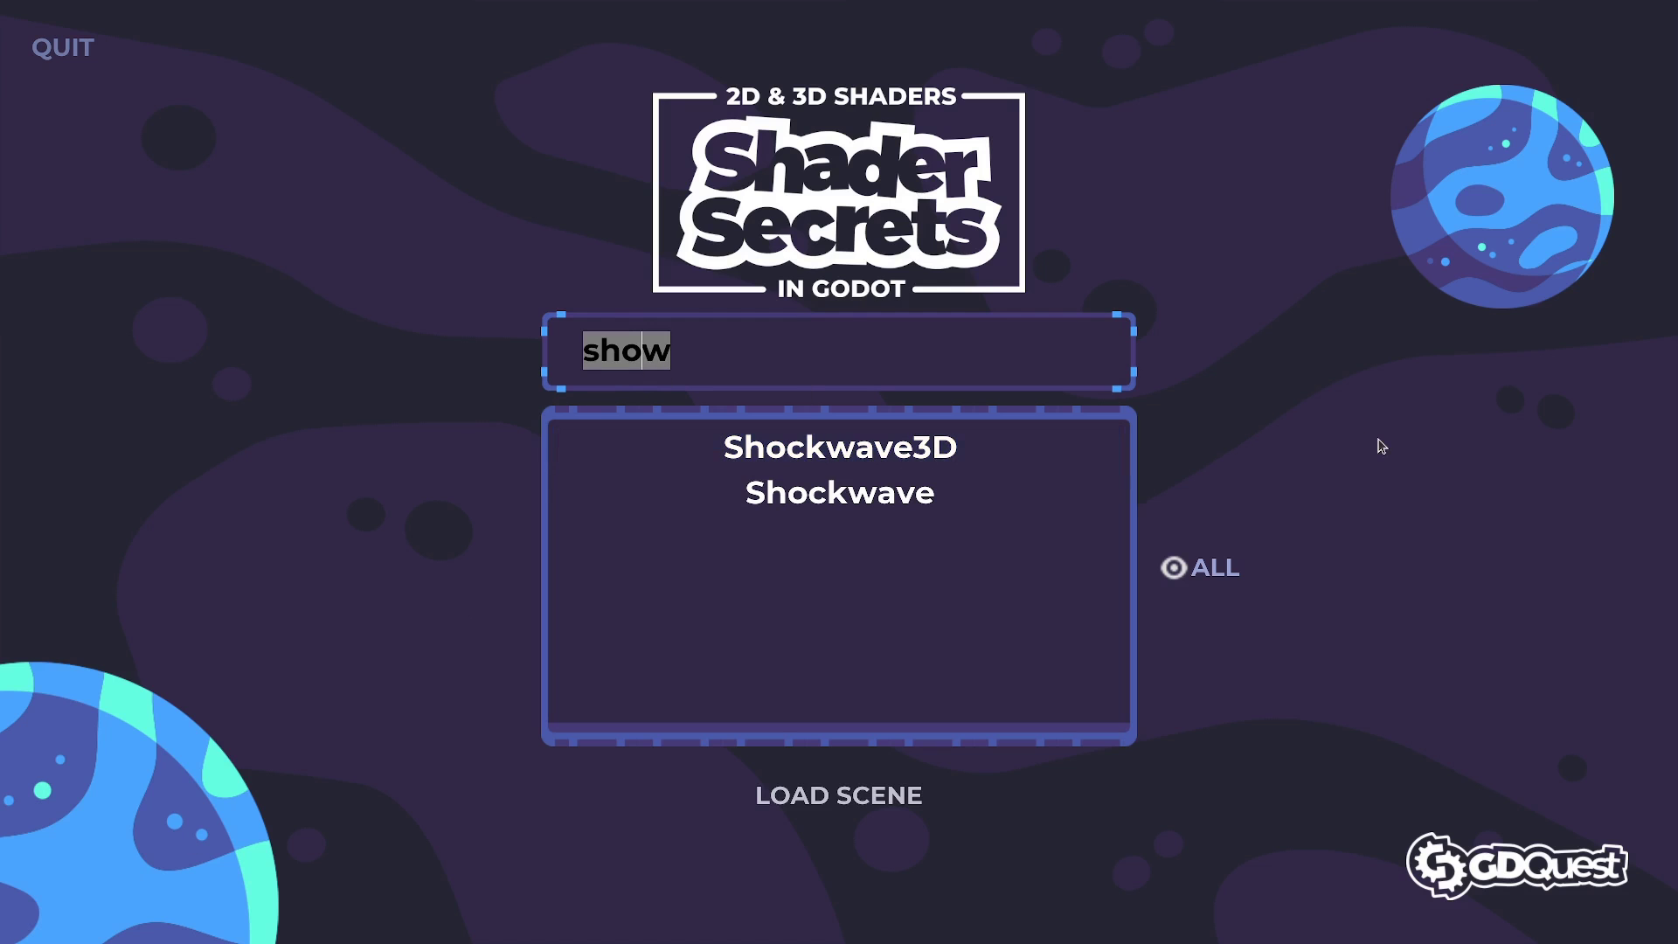
- Search 'water' and view the WaterSidescroll2D demo, then return to the menu
{"action": "type", "text": "water"}
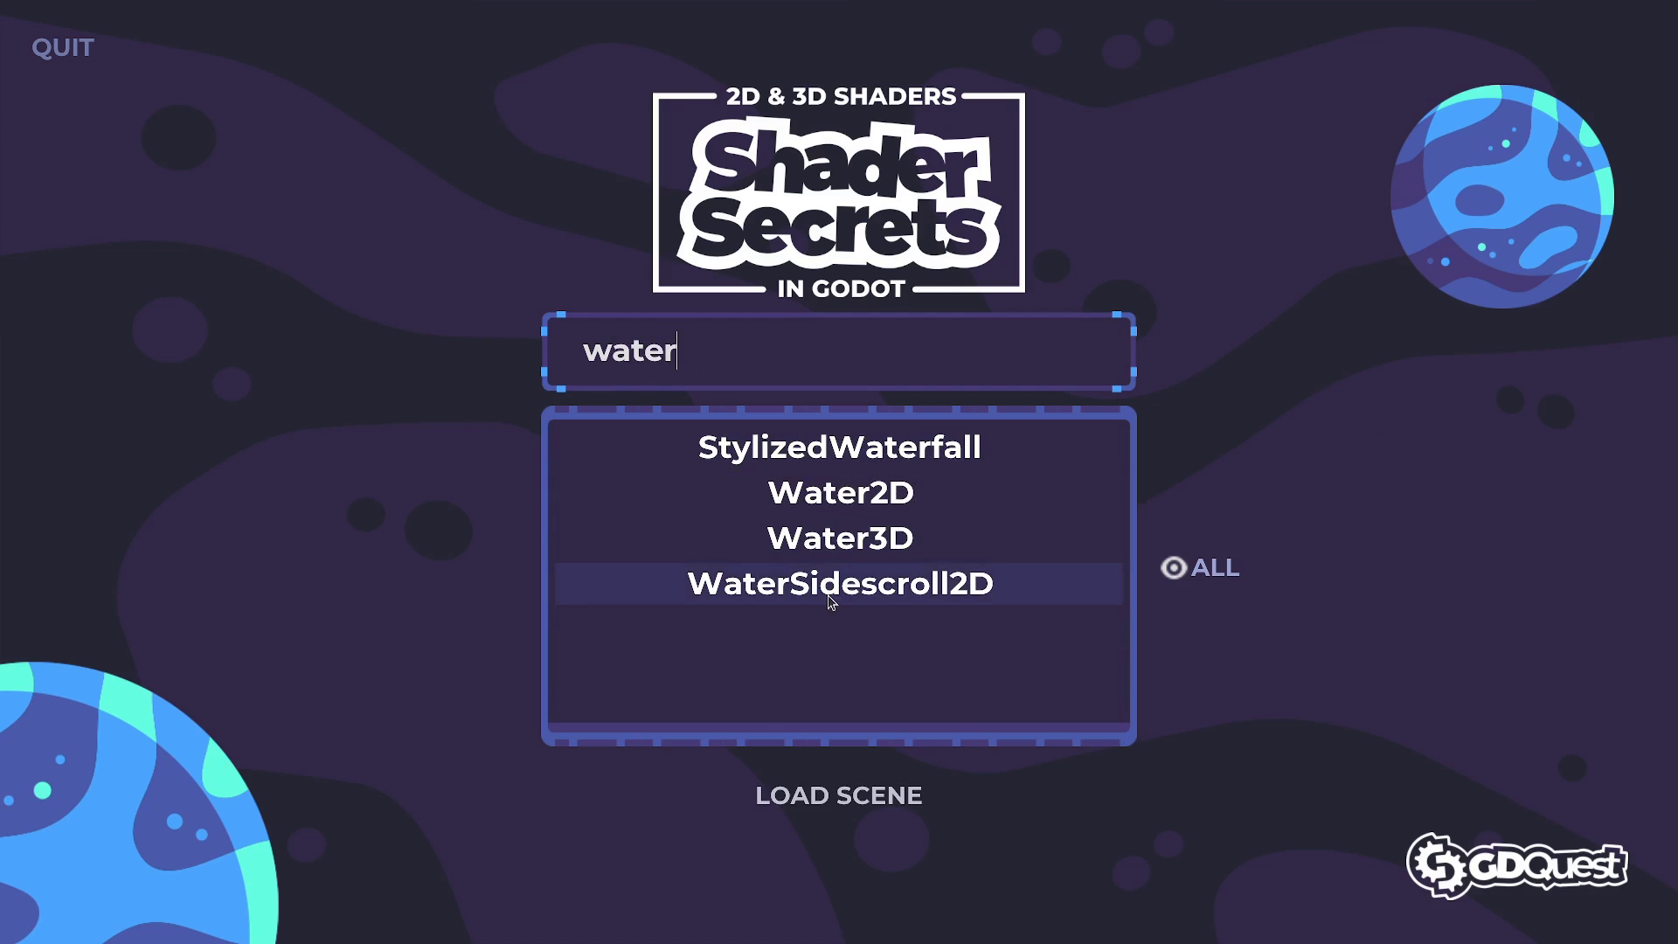
{"action": "double_click", "coordinate": [830, 584]}
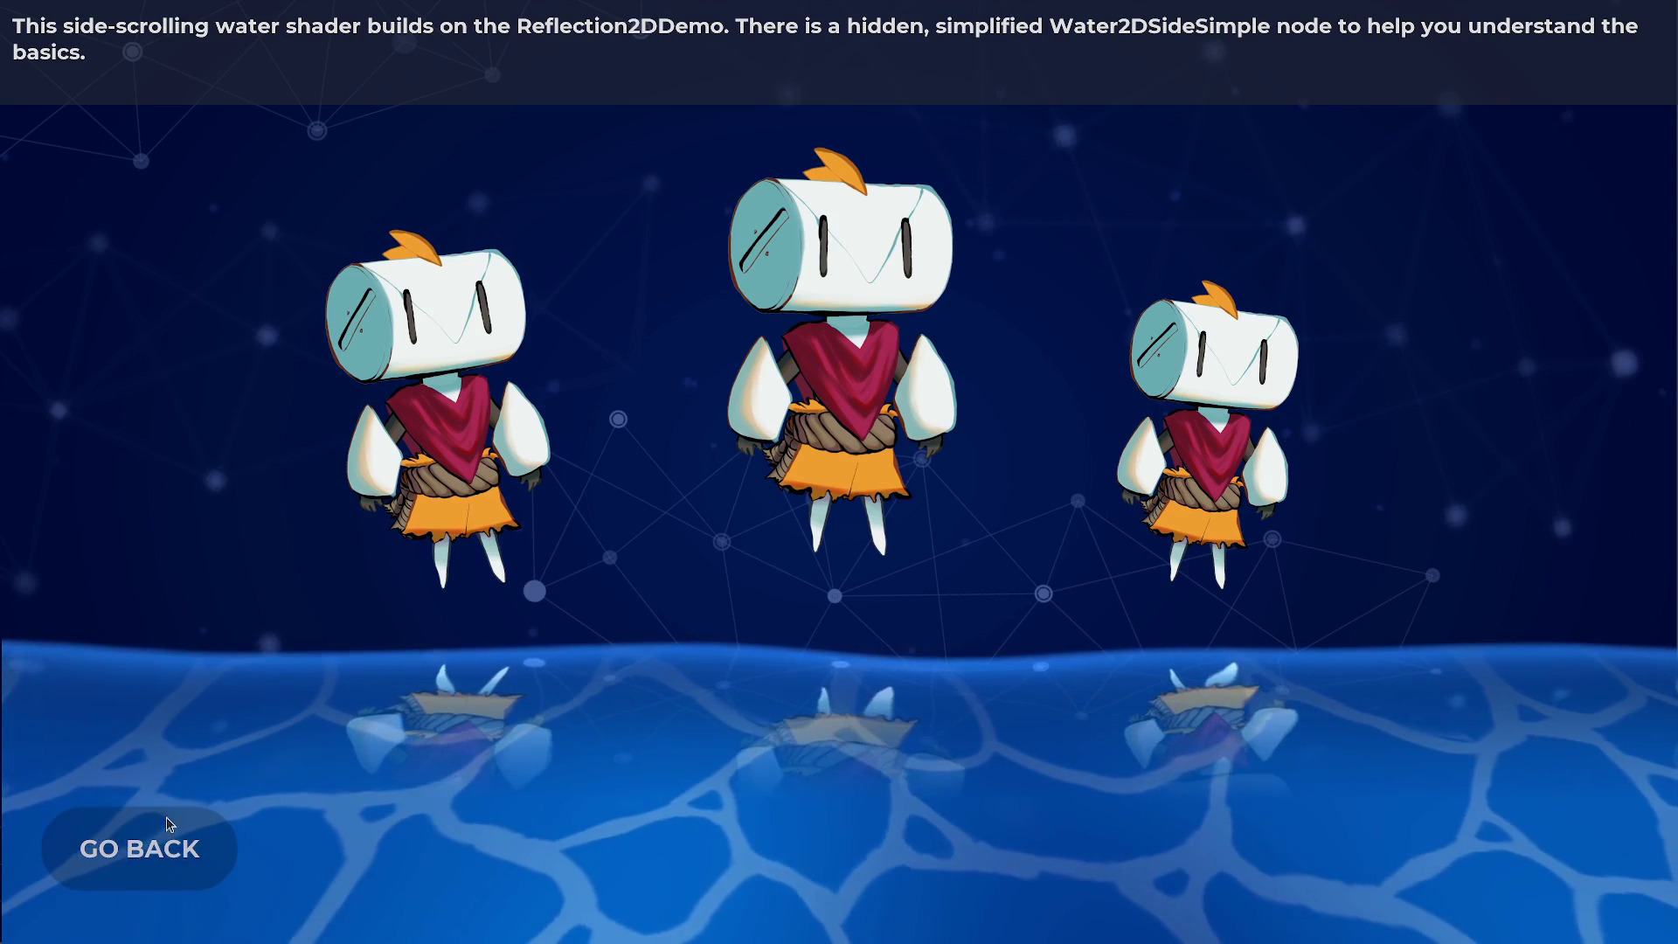
{"action": "left_click", "coordinate": [140, 847]}
{"action": "left_click", "coordinate": [727, 350]}
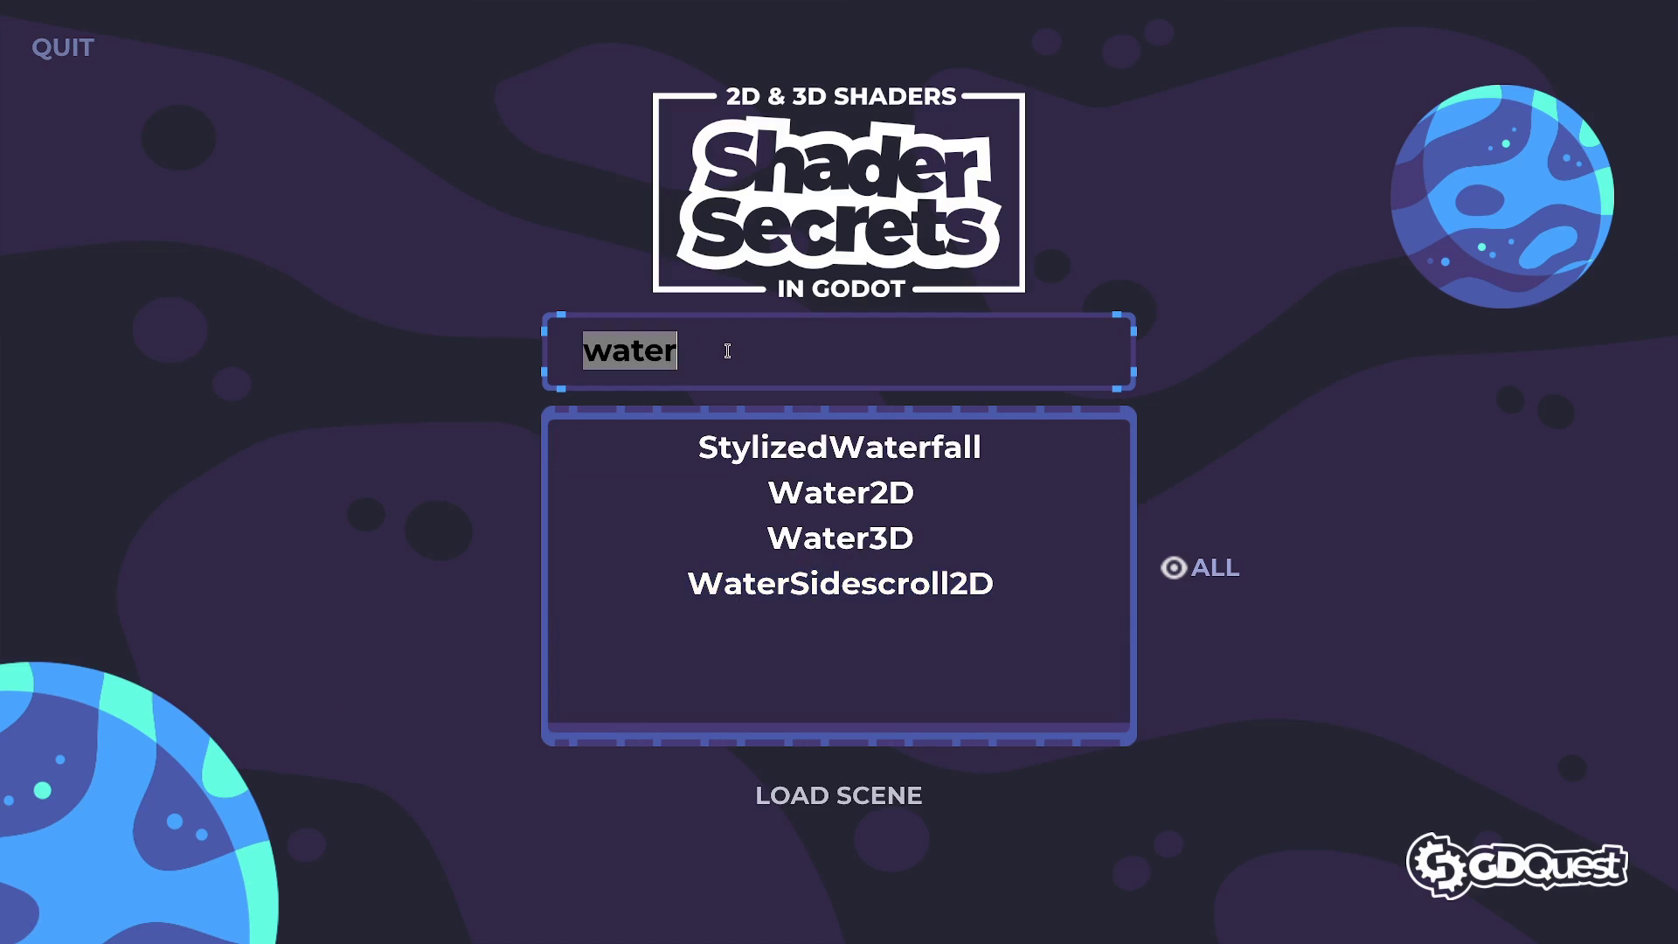
- Search 'outl' and run the Outline2D demo
{"action": "type", "text": "outl"}
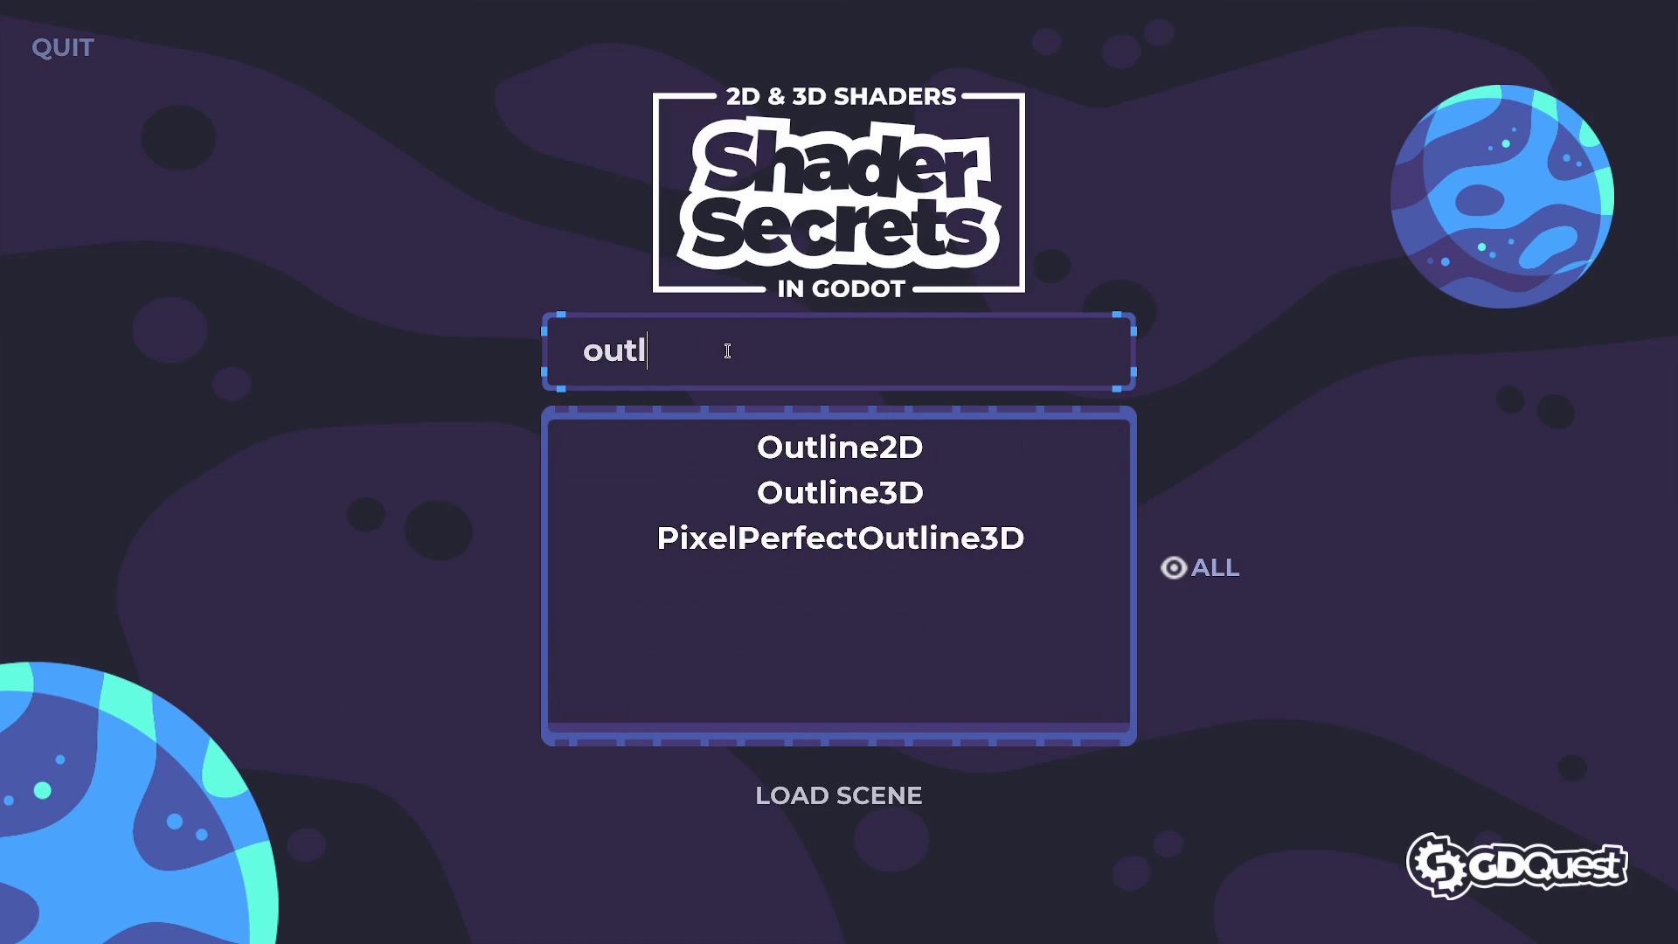
{"action": "double_click", "coordinate": [872, 450]}
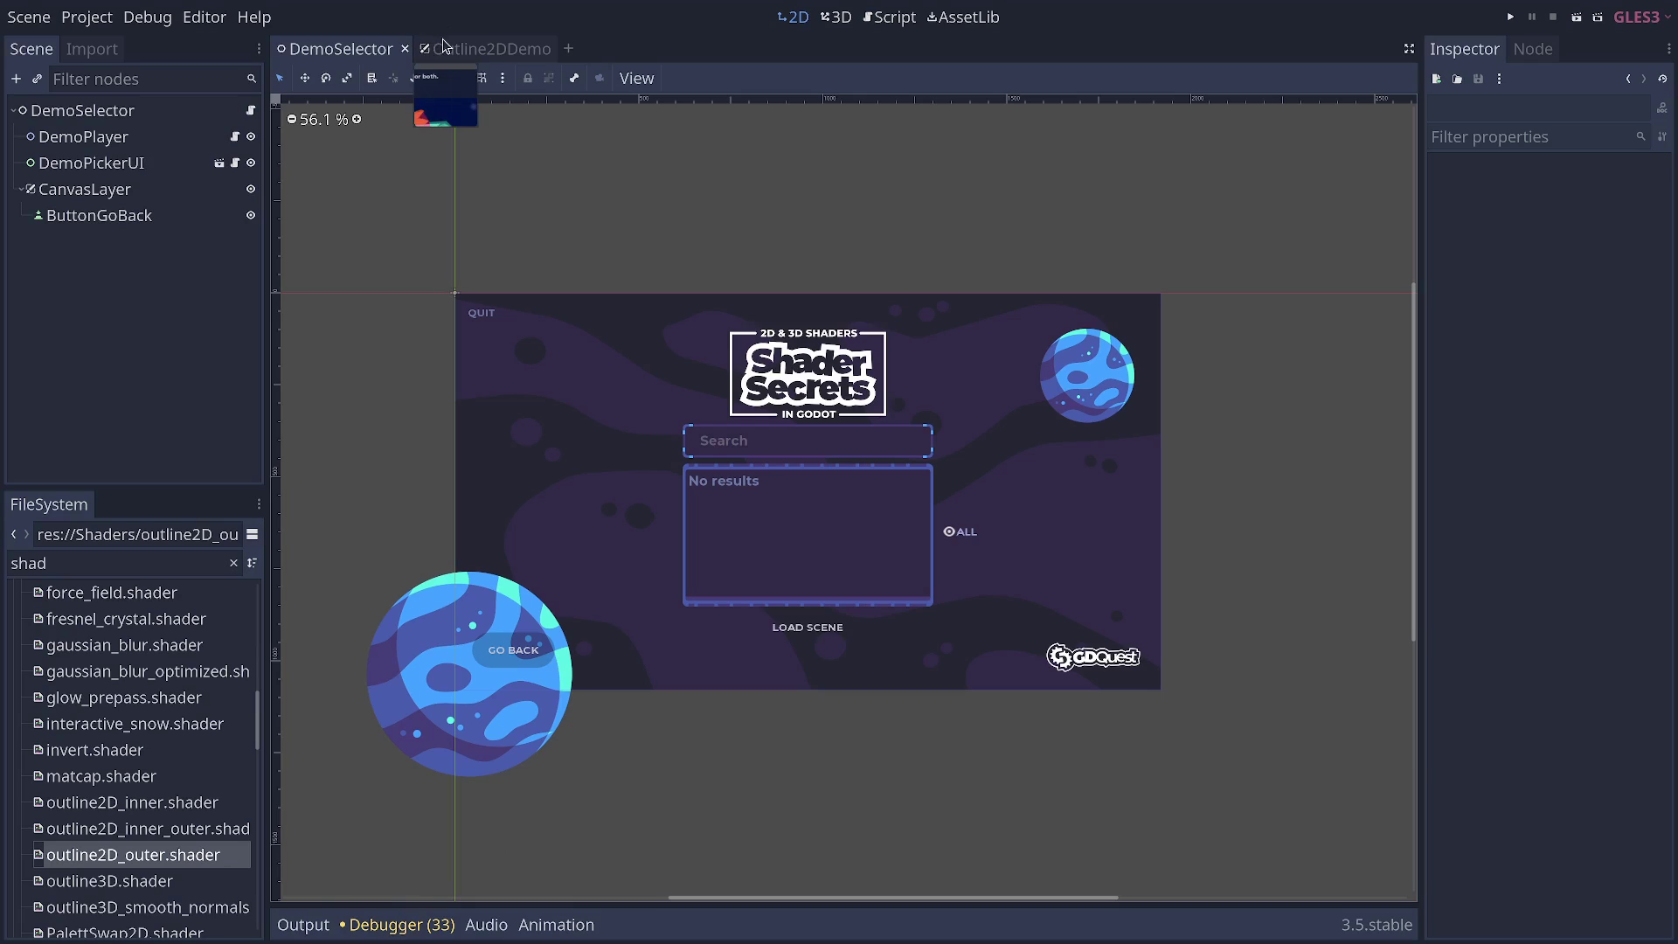
- Open outline2D_outer.shader and highlight its full 23-line outline code for review
{"action": "double_click", "coordinate": [119, 852]}
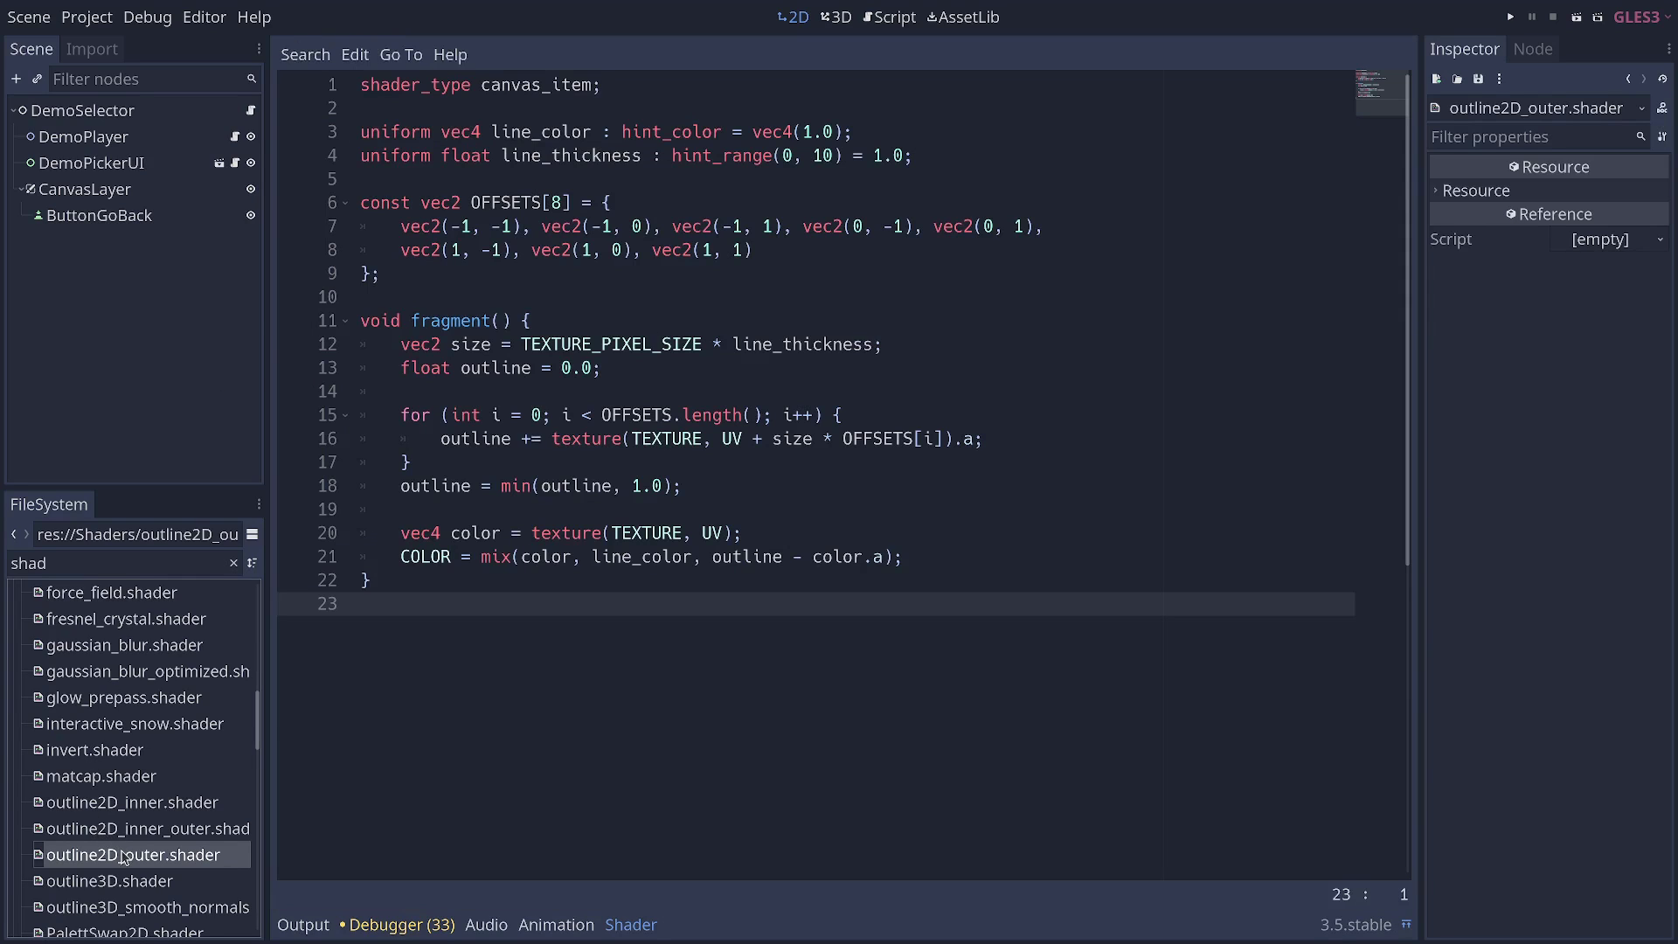
{"action": "left_click_drag", "start_coordinate": [705, 704], "coordinate": [424, 486]}
{"action": "left_click_drag", "start_coordinate": [244, 331], "coordinate": [237, 56]}
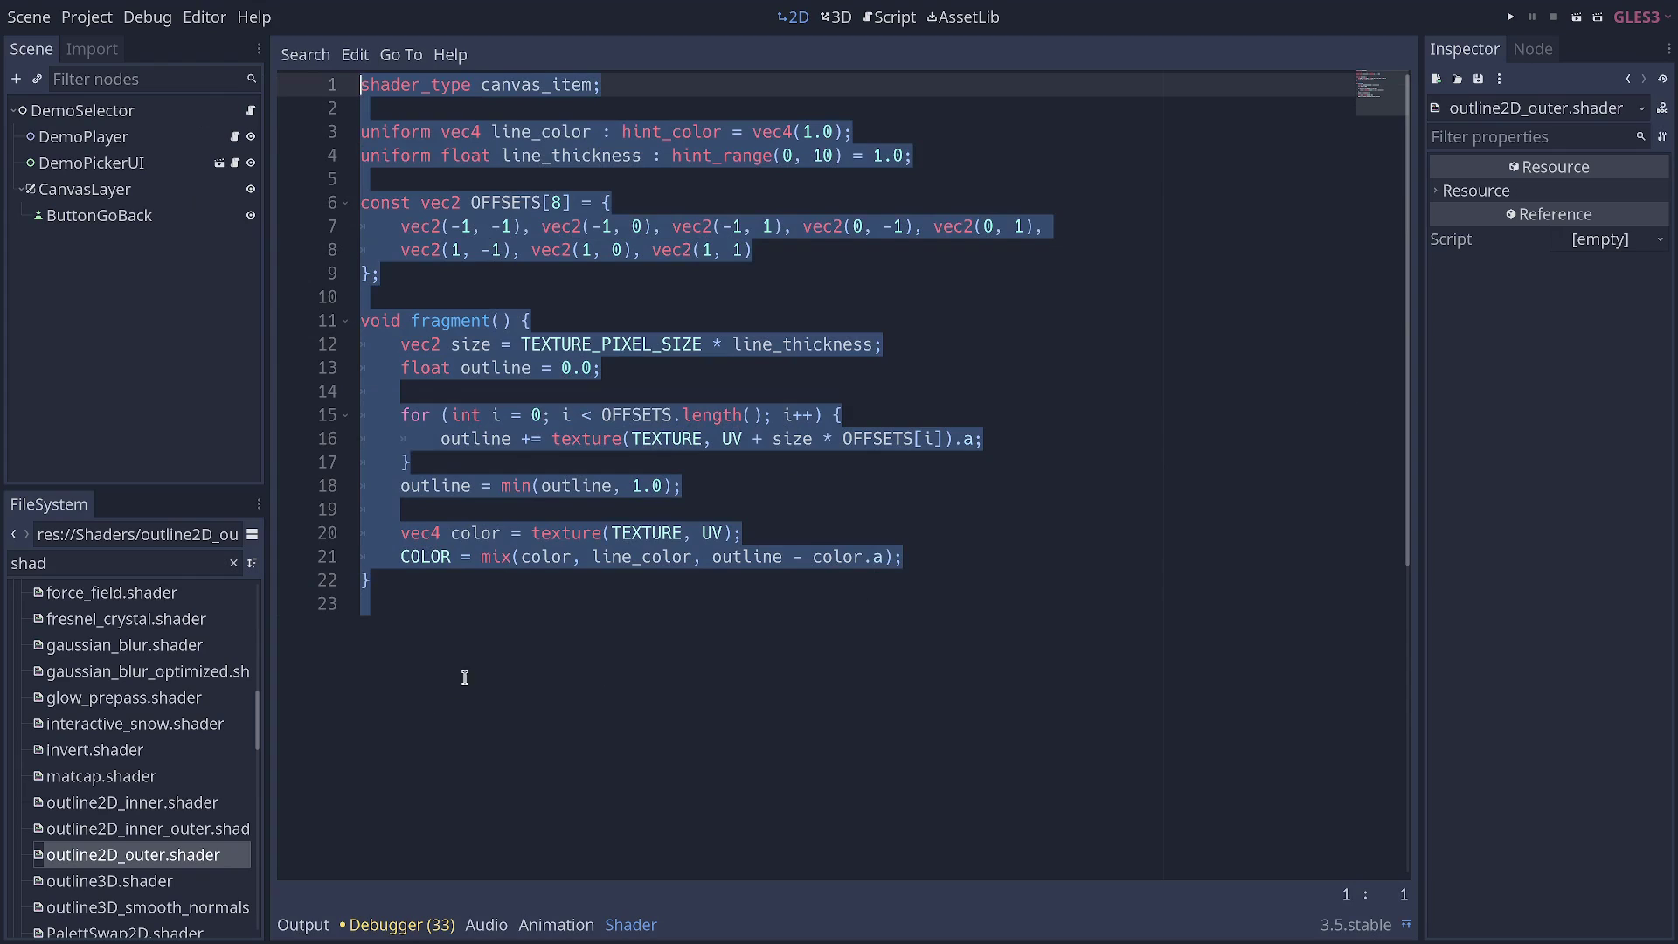
{"action": "left_click", "coordinate": [673, 626]}
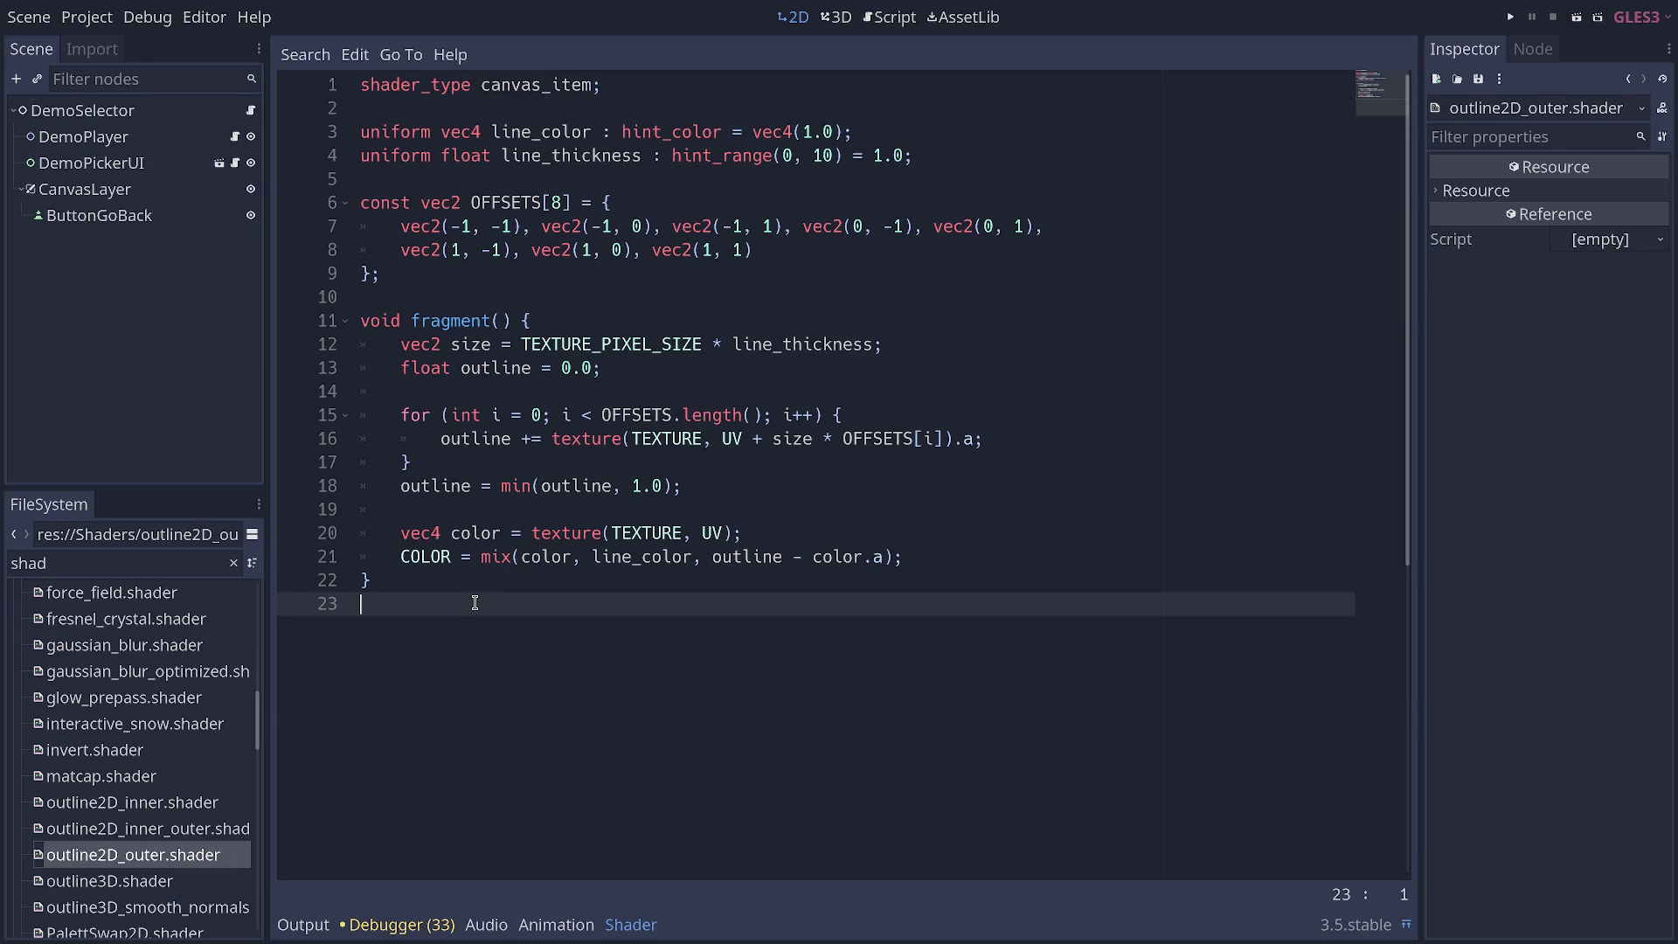
{"action": "left_click", "coordinate": [503, 577]}
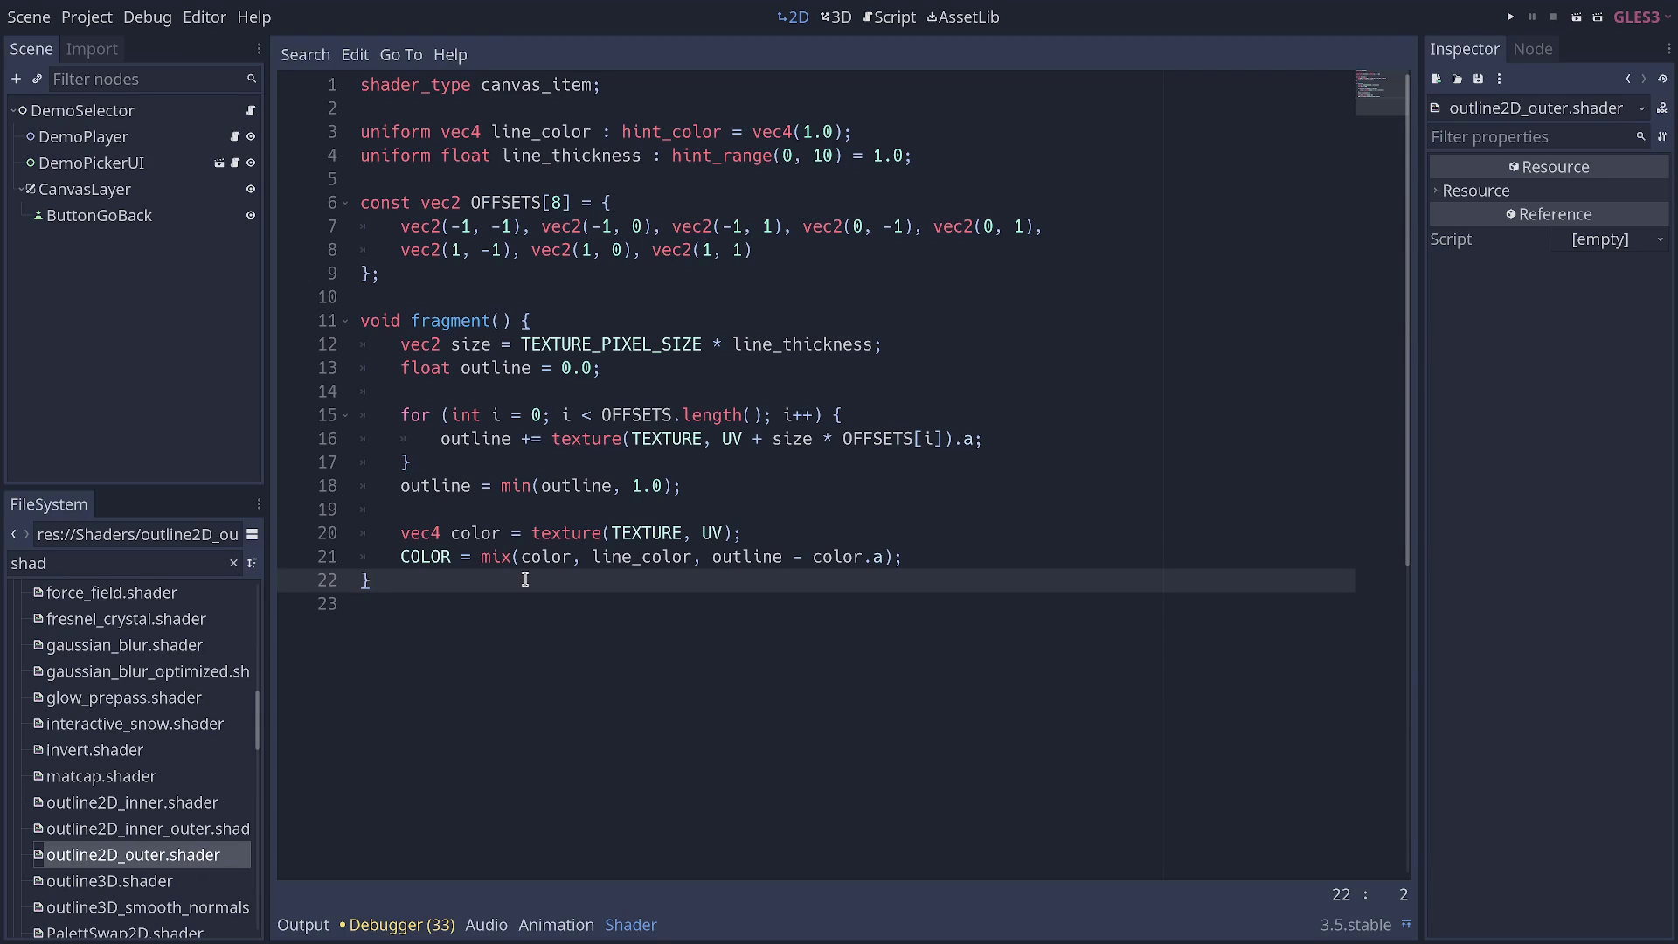
- Highlight the uniforms, the OFFSETS block and fragment(), then run the project with F5
{"action": "left_click_drag", "start_coordinate": [994, 162], "coordinate": [312, 148]}
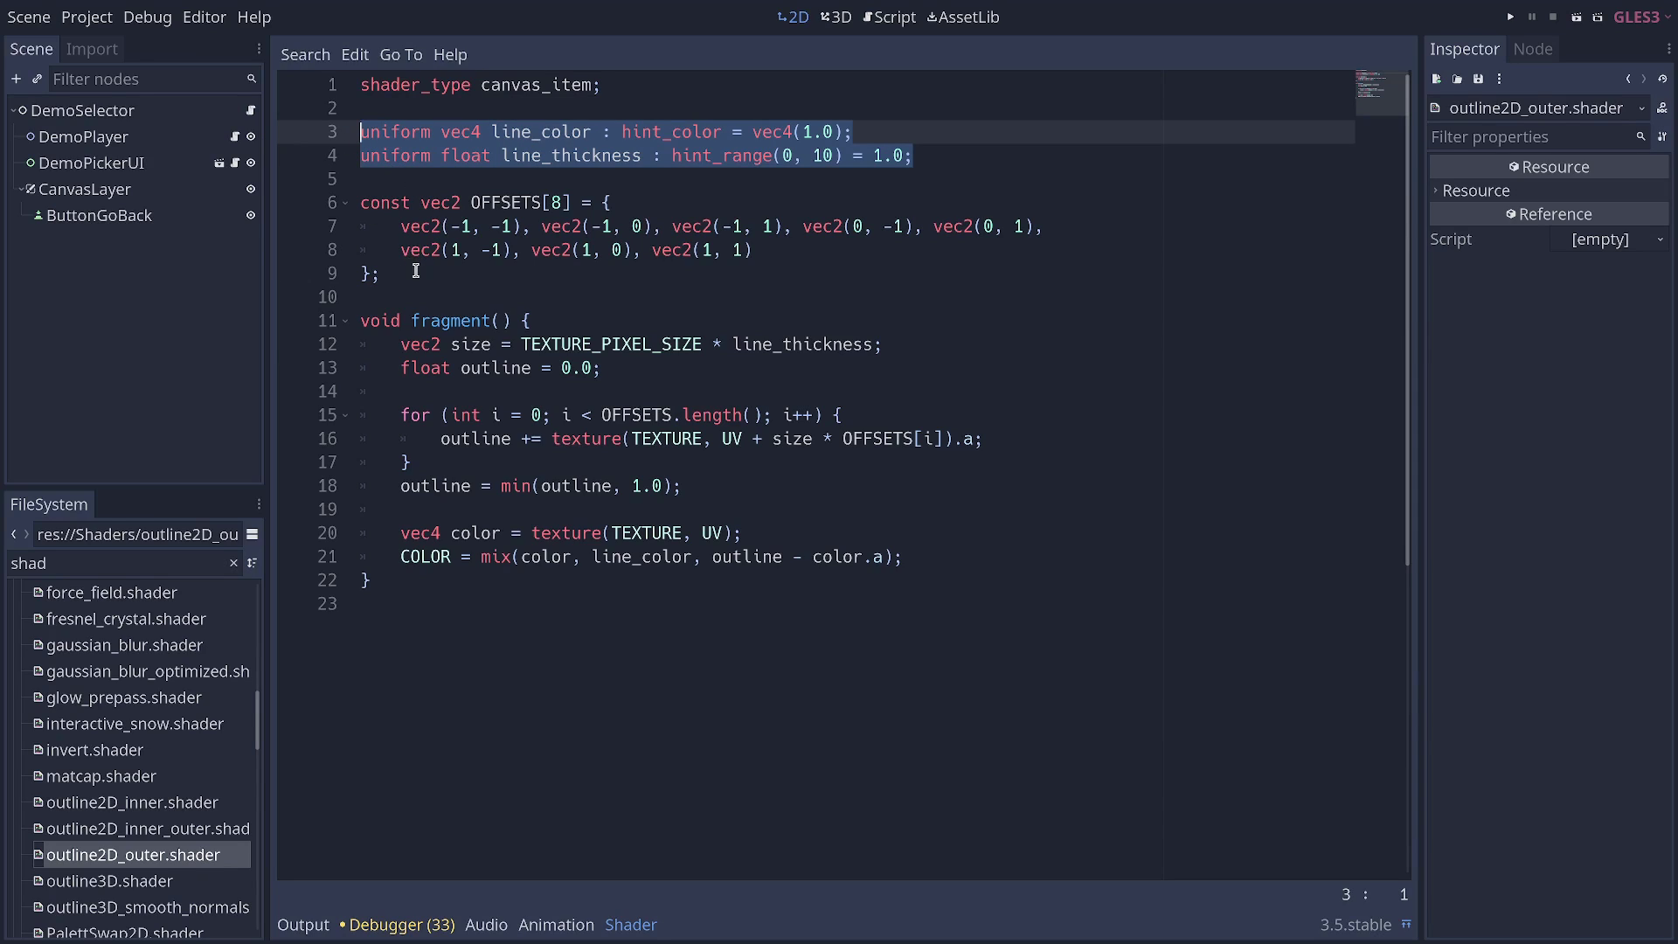
{"action": "left_click_drag", "start_coordinate": [416, 271], "coordinate": [311, 202]}
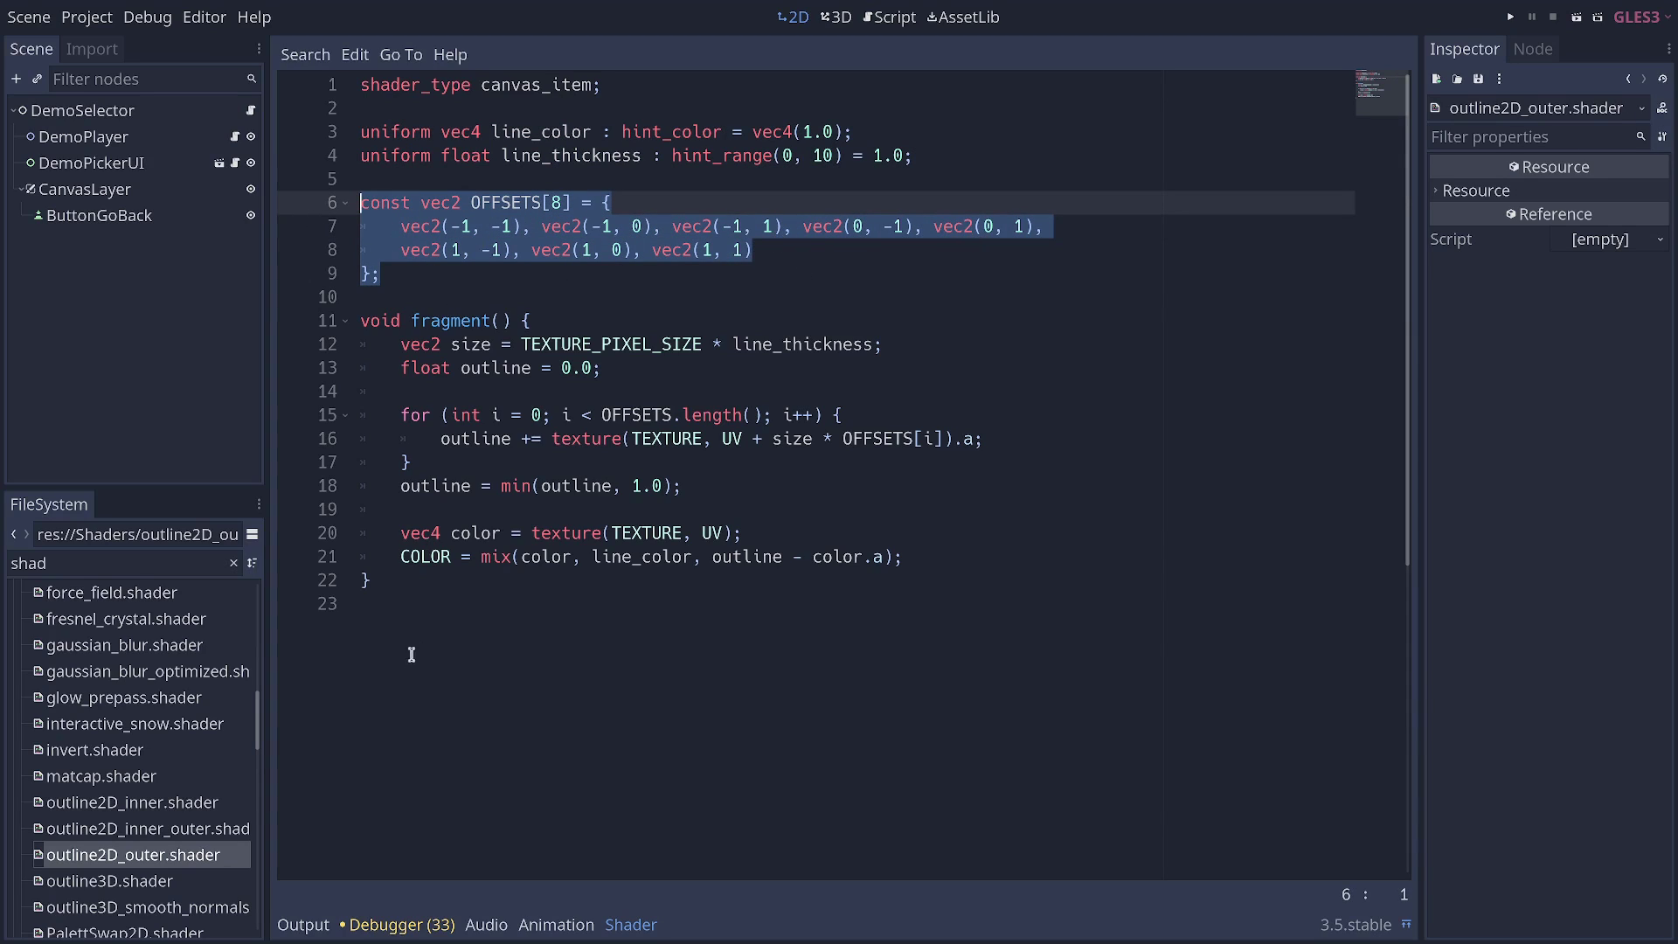
{"action": "left_click_drag", "start_coordinate": [410, 581], "coordinate": [358, 320]}
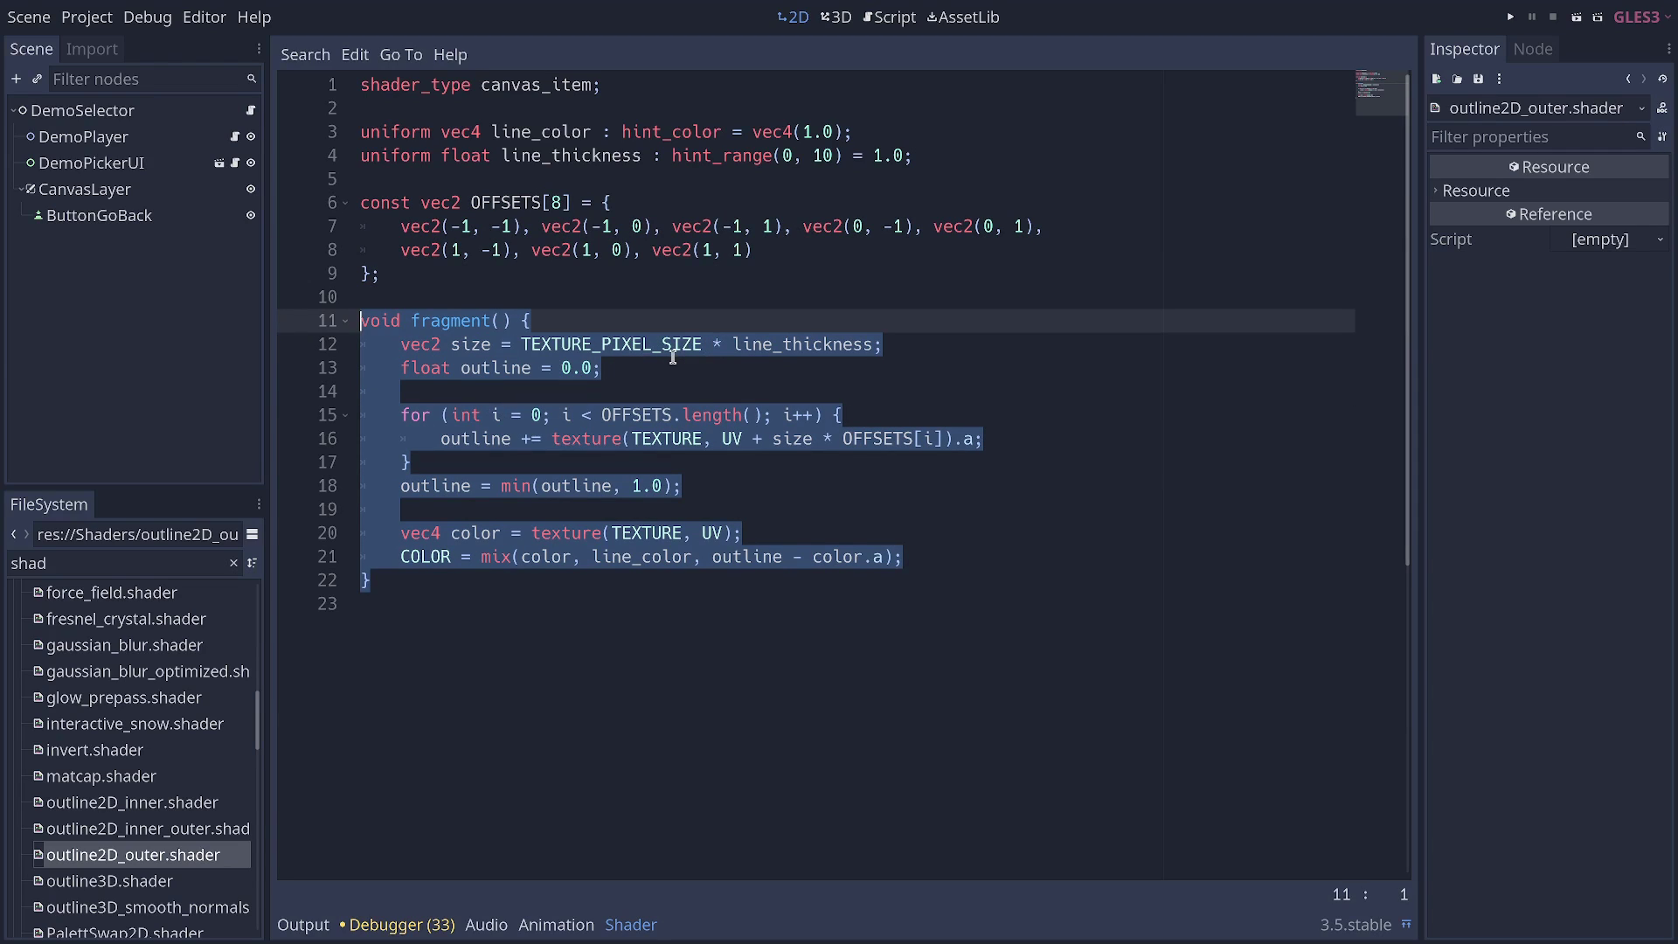
{"action": "key", "text": "F5"}
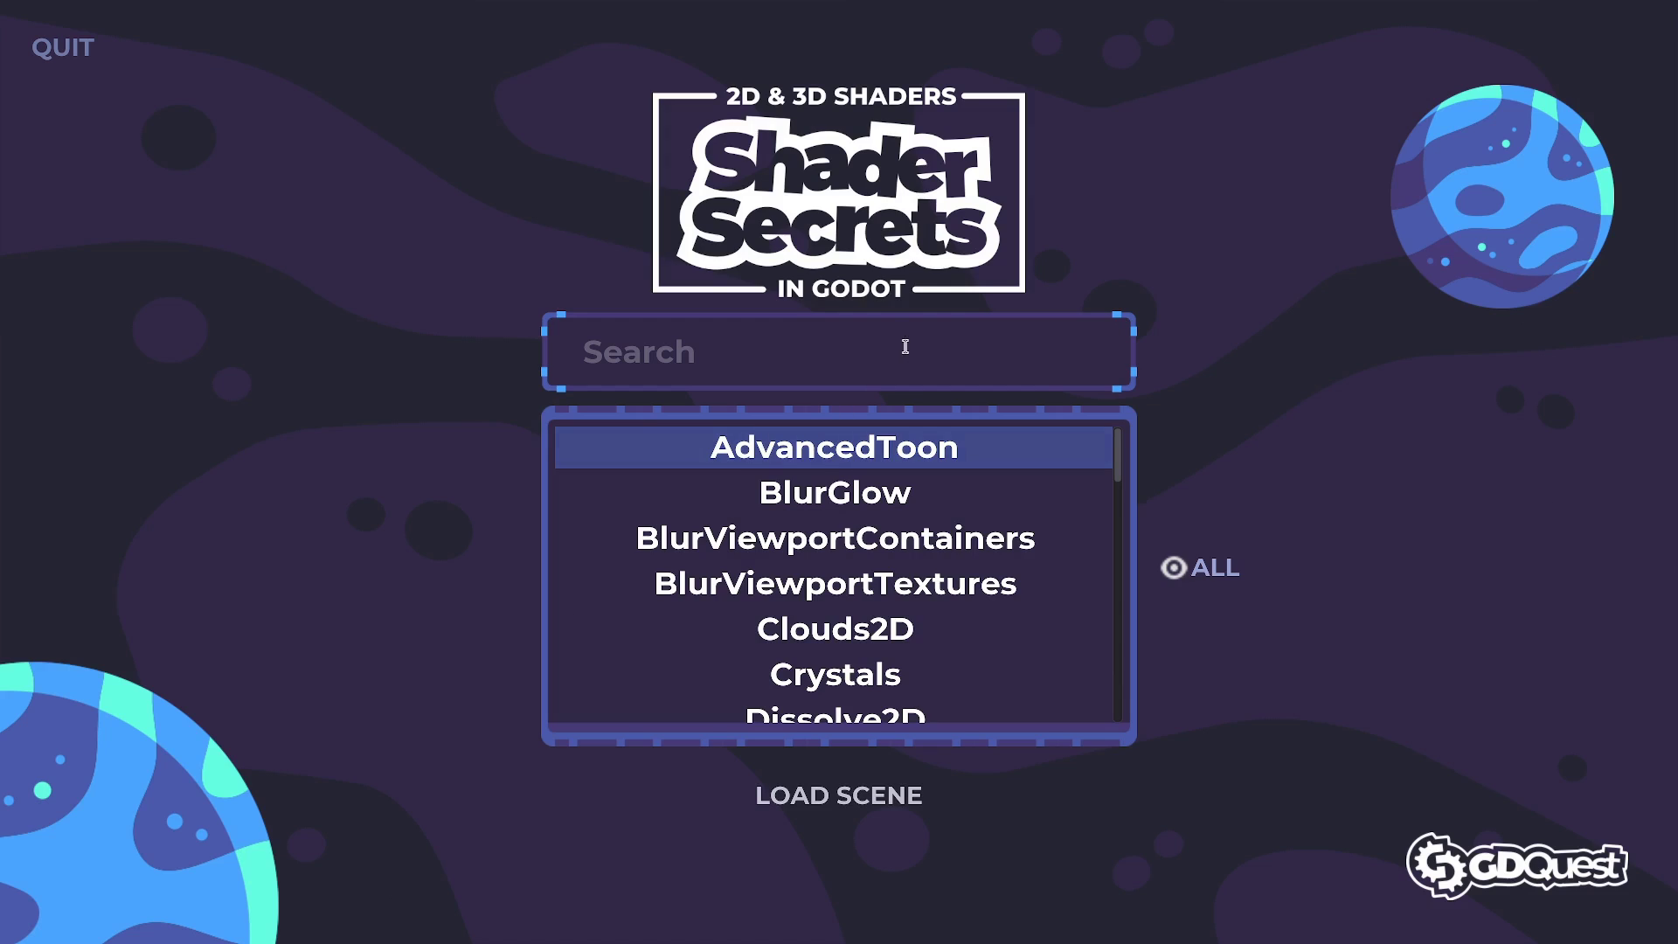
- Search 'outl' again and run the Outline2D demo
{"action": "left_click", "coordinate": [906, 355]}
{"action": "type", "text": "outl"}
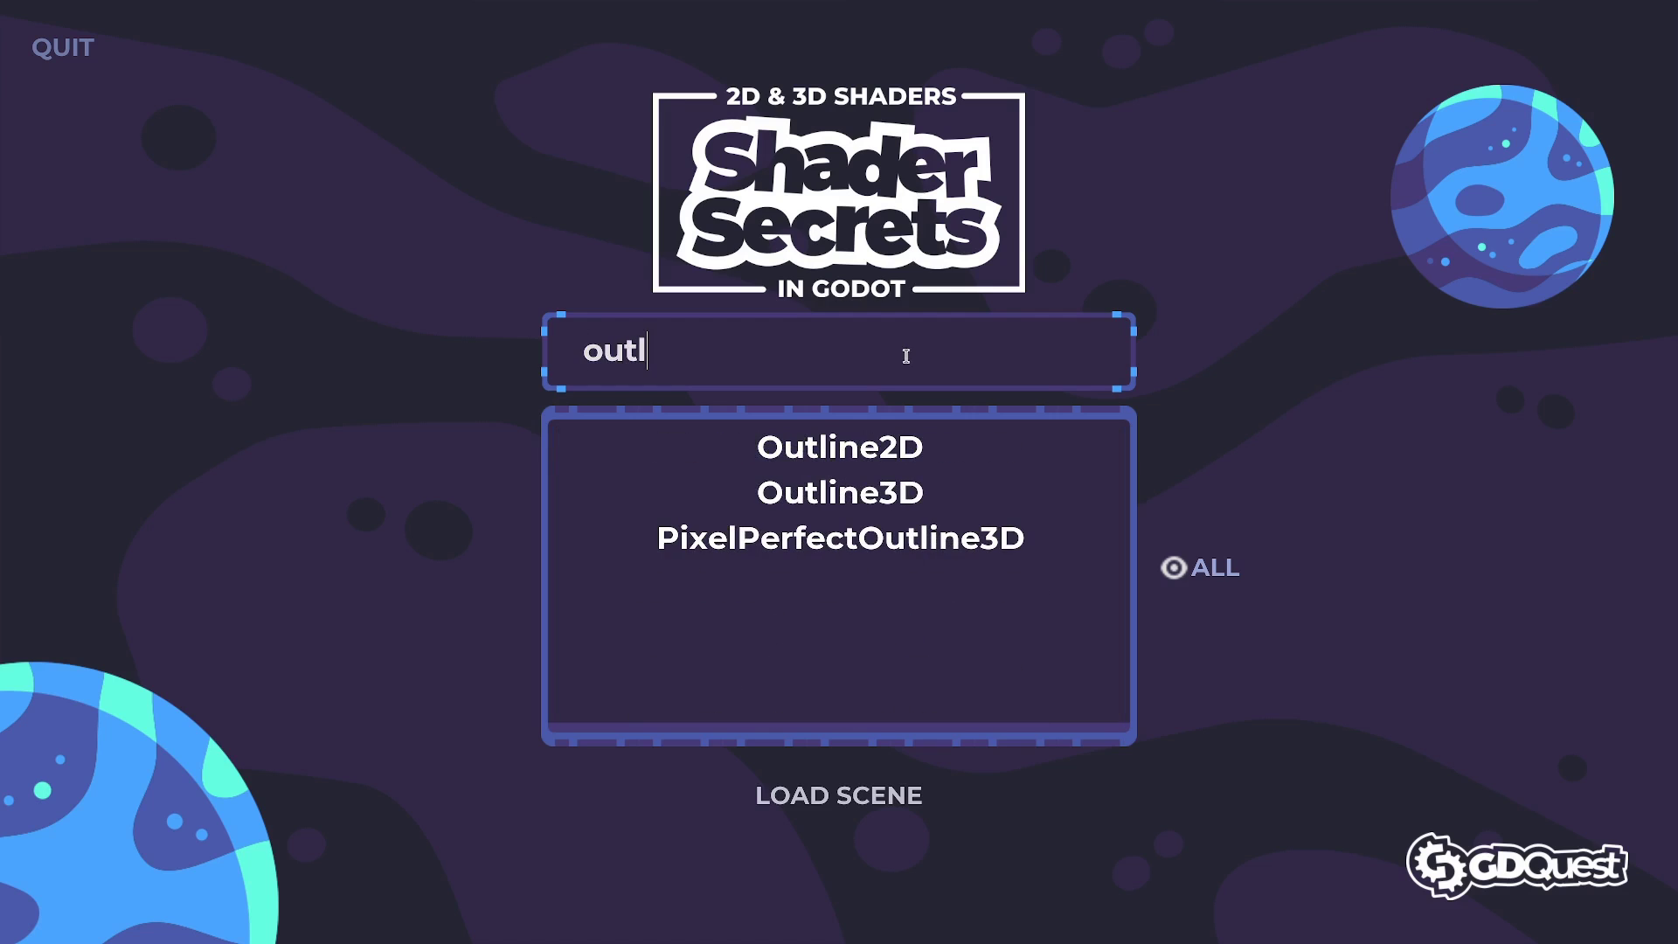
{"action": "double_click", "coordinate": [913, 449]}
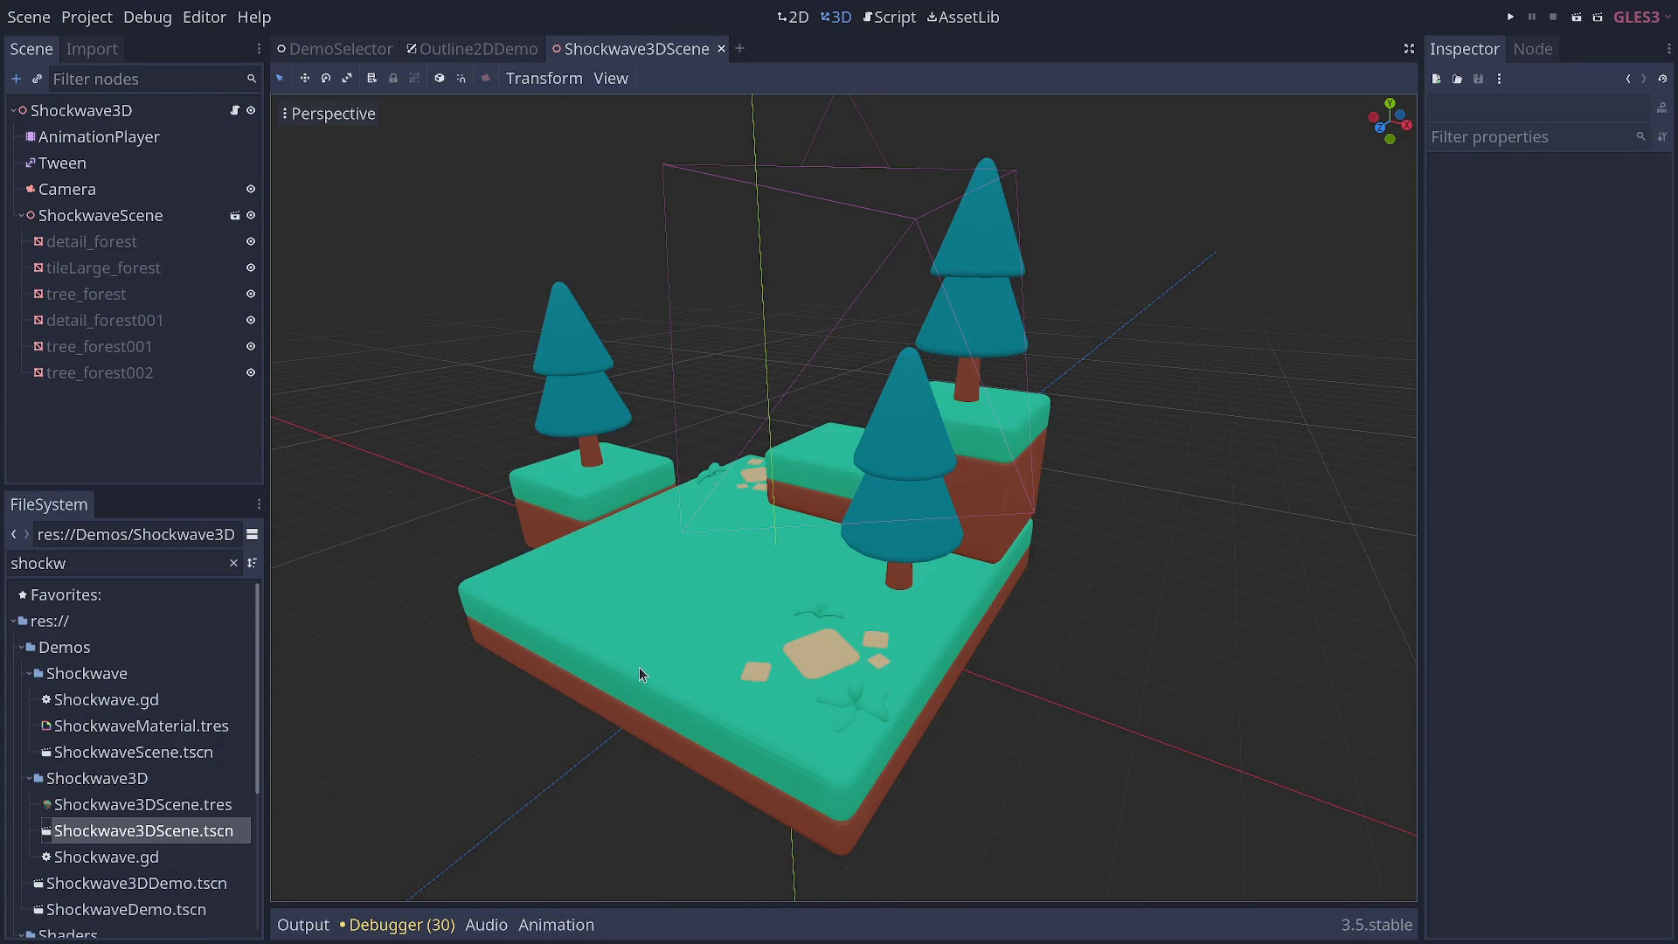
- Select the three forest trees, then the large ground tile, and orbit around the island
{"action": "left_click", "coordinate": [552, 374]}
{"action": "left_click", "coordinate": [971, 301]}
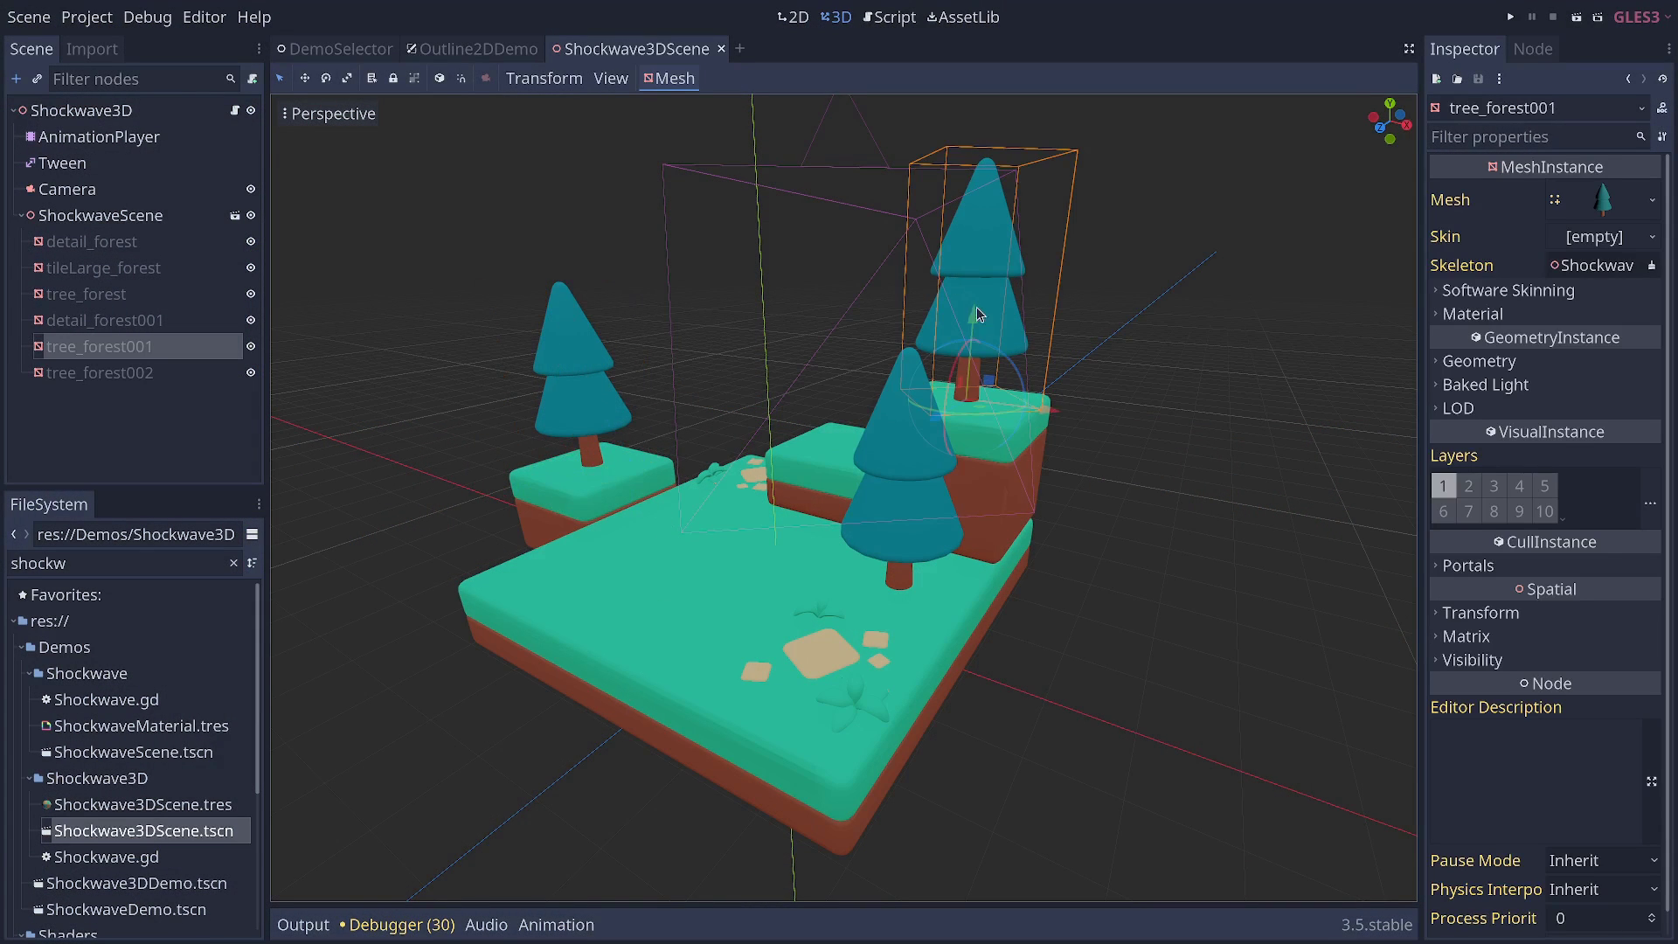
{"action": "left_click", "coordinate": [882, 463]}
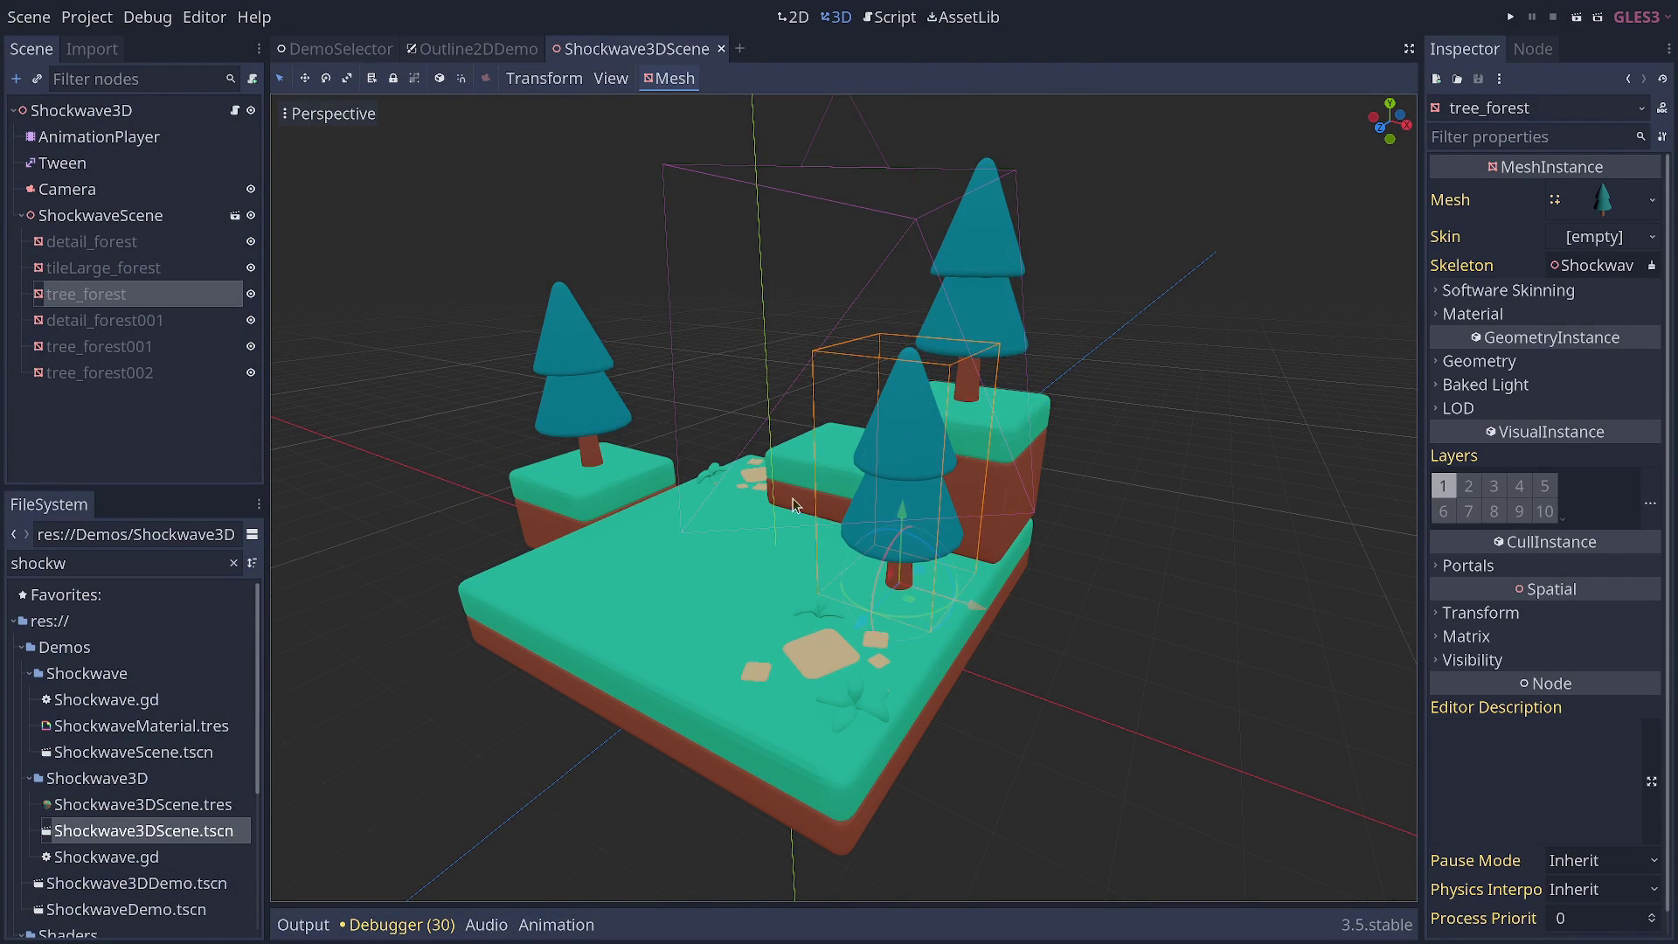
{"action": "left_click", "coordinate": [625, 606]}
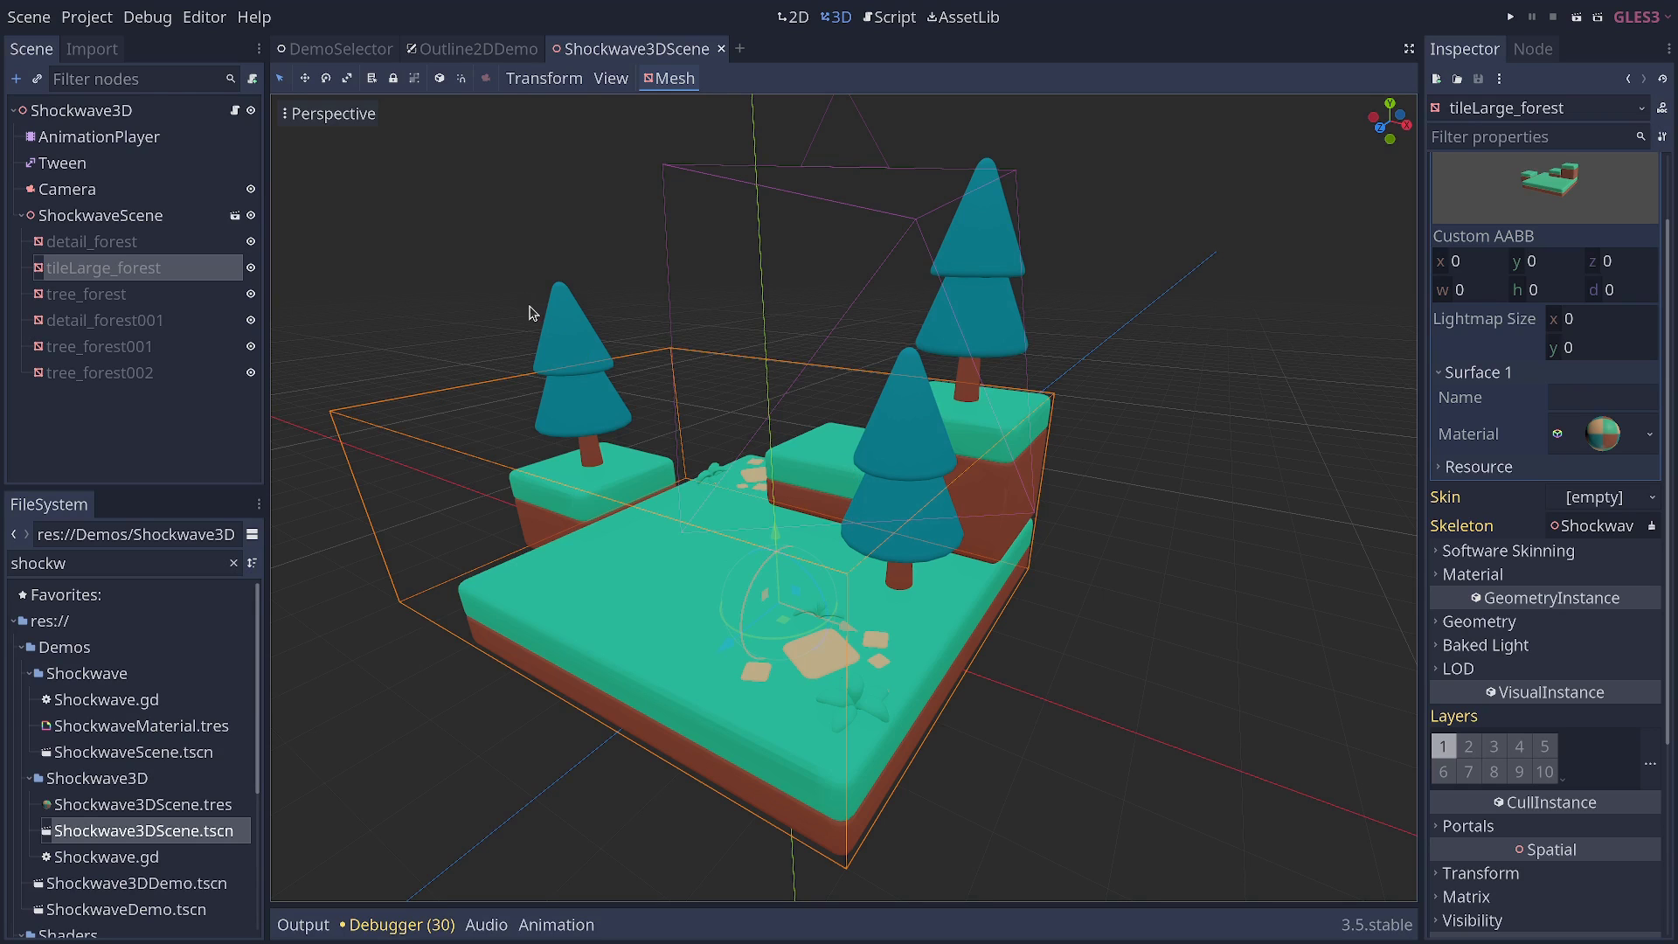
{"action": "middle_click_drag", "start_coordinate": [816, 367], "coordinate": [902, 397]}
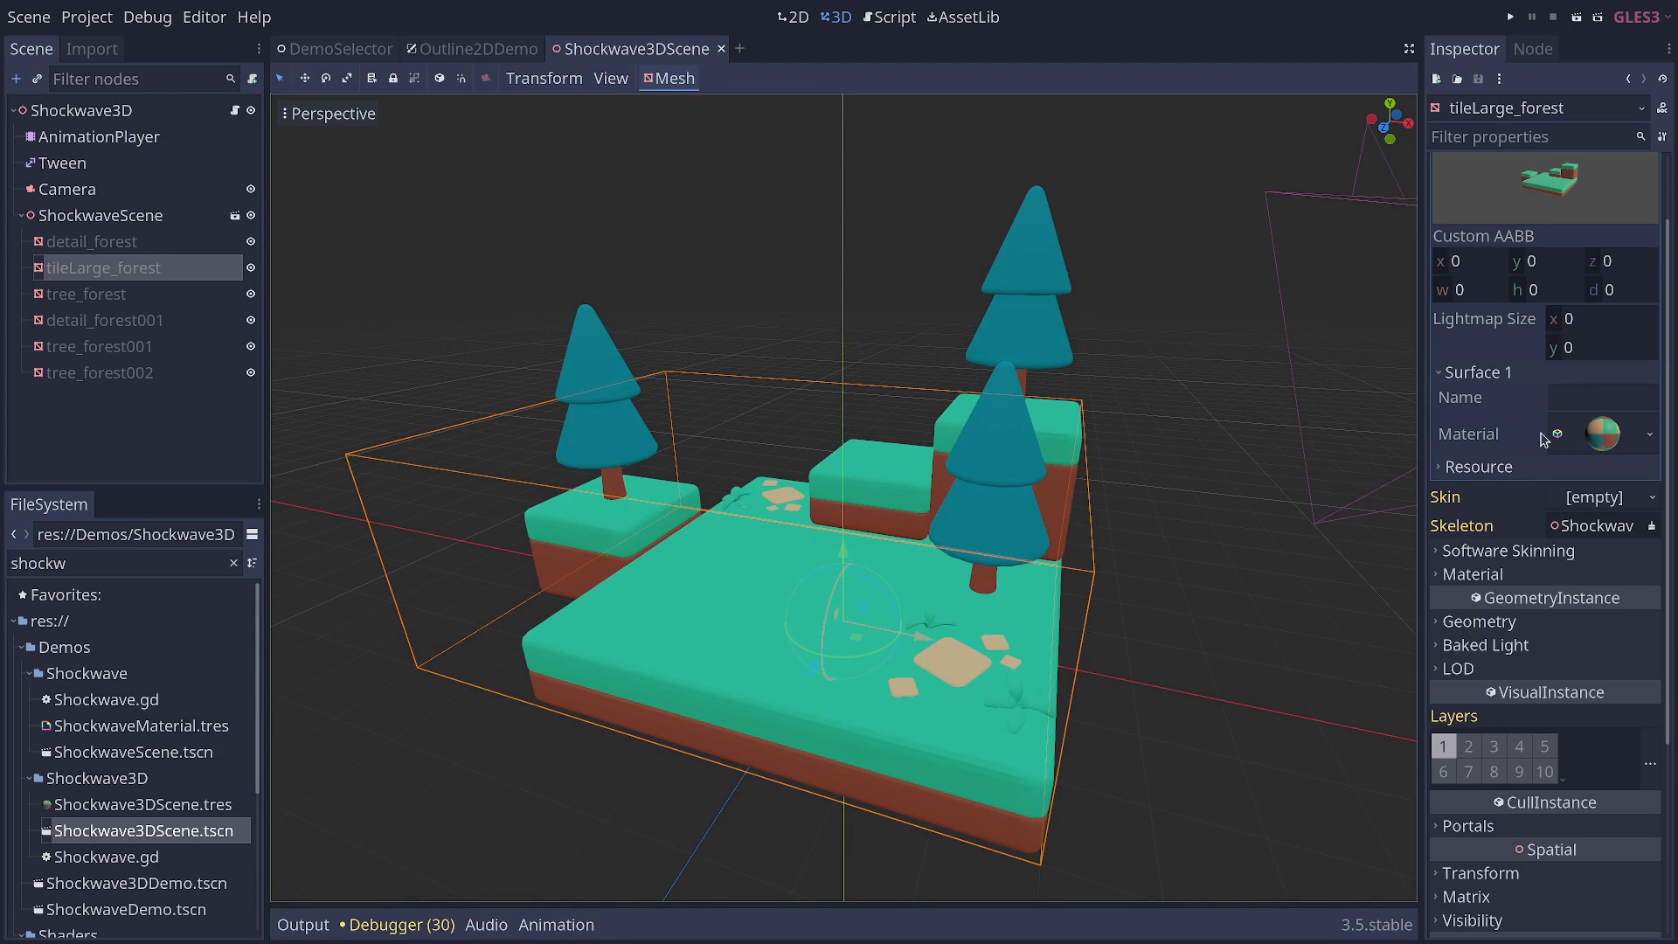
- Open the tile's AtlasMaterial and inspect its Roughness (0.5), NormalMap and Rim sections
{"action": "left_click", "coordinate": [1595, 435]}
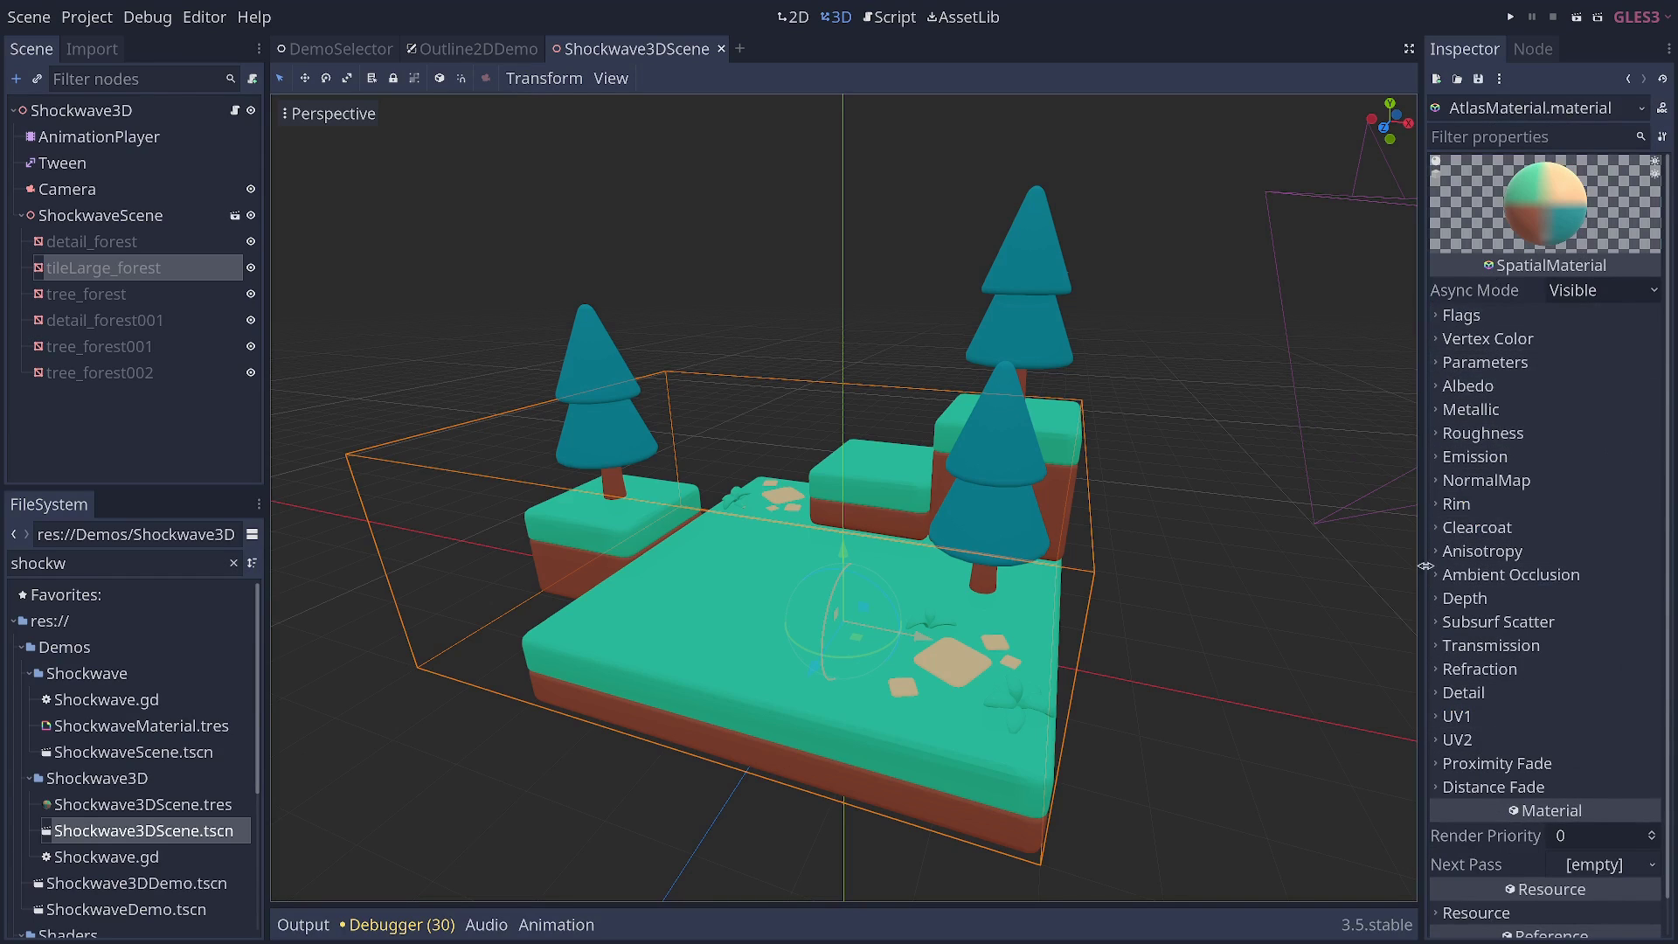
{"action": "left_click", "coordinate": [1490, 432]}
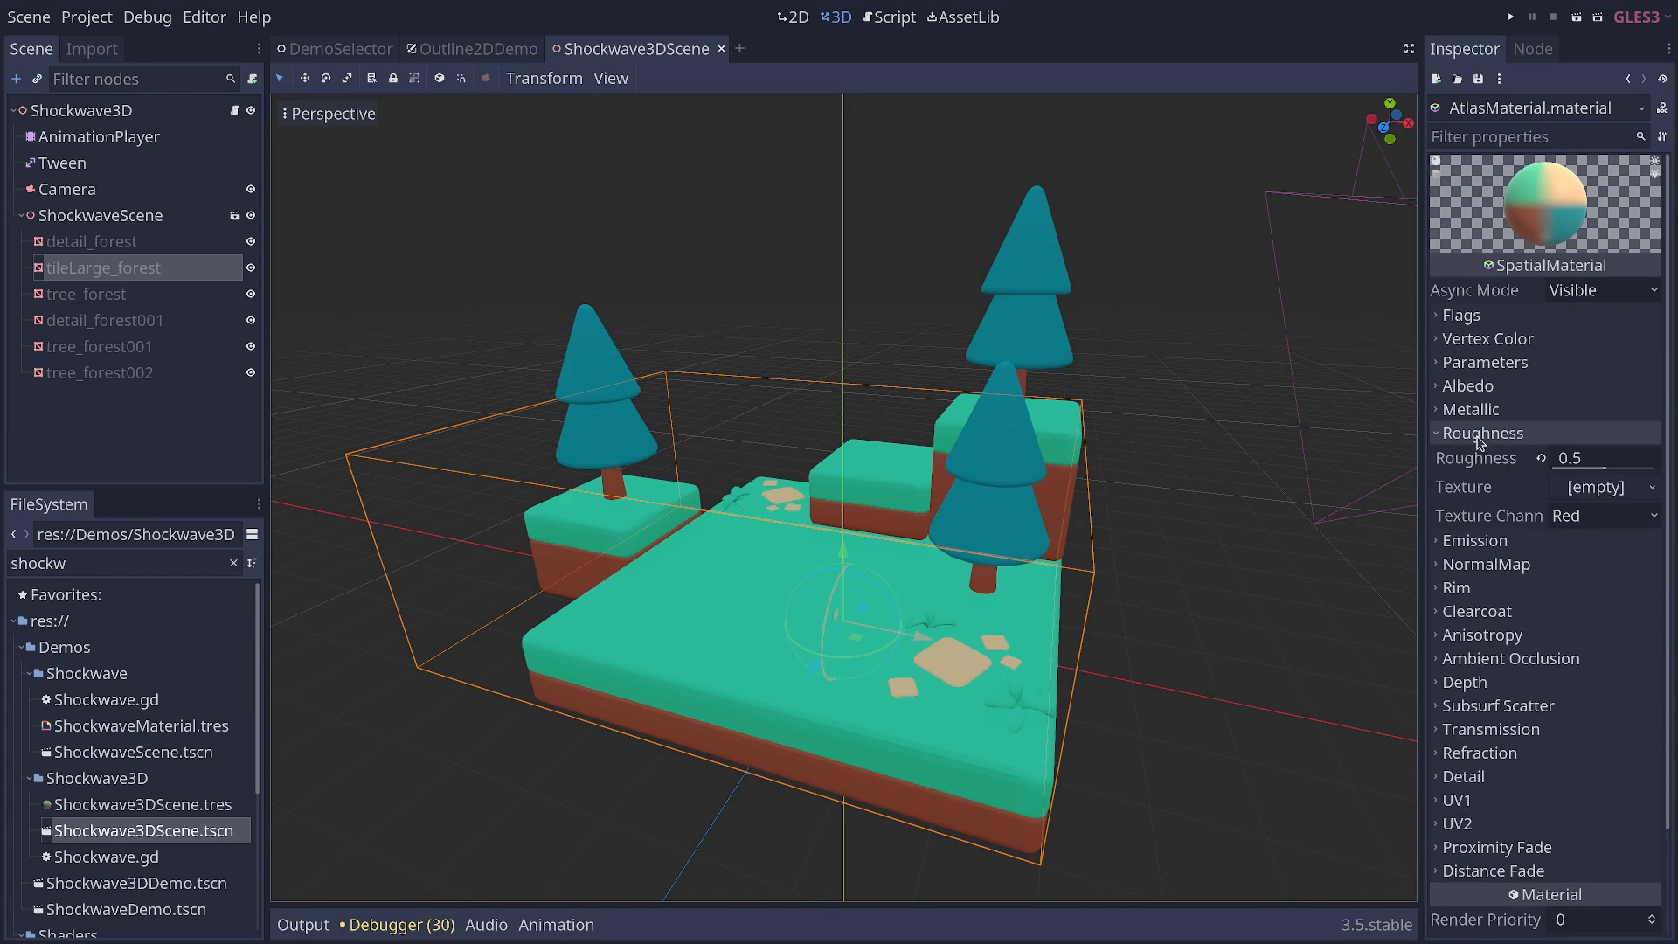
{"action": "left_click", "coordinate": [1503, 564]}
{"action": "left_click", "coordinate": [1517, 614]}
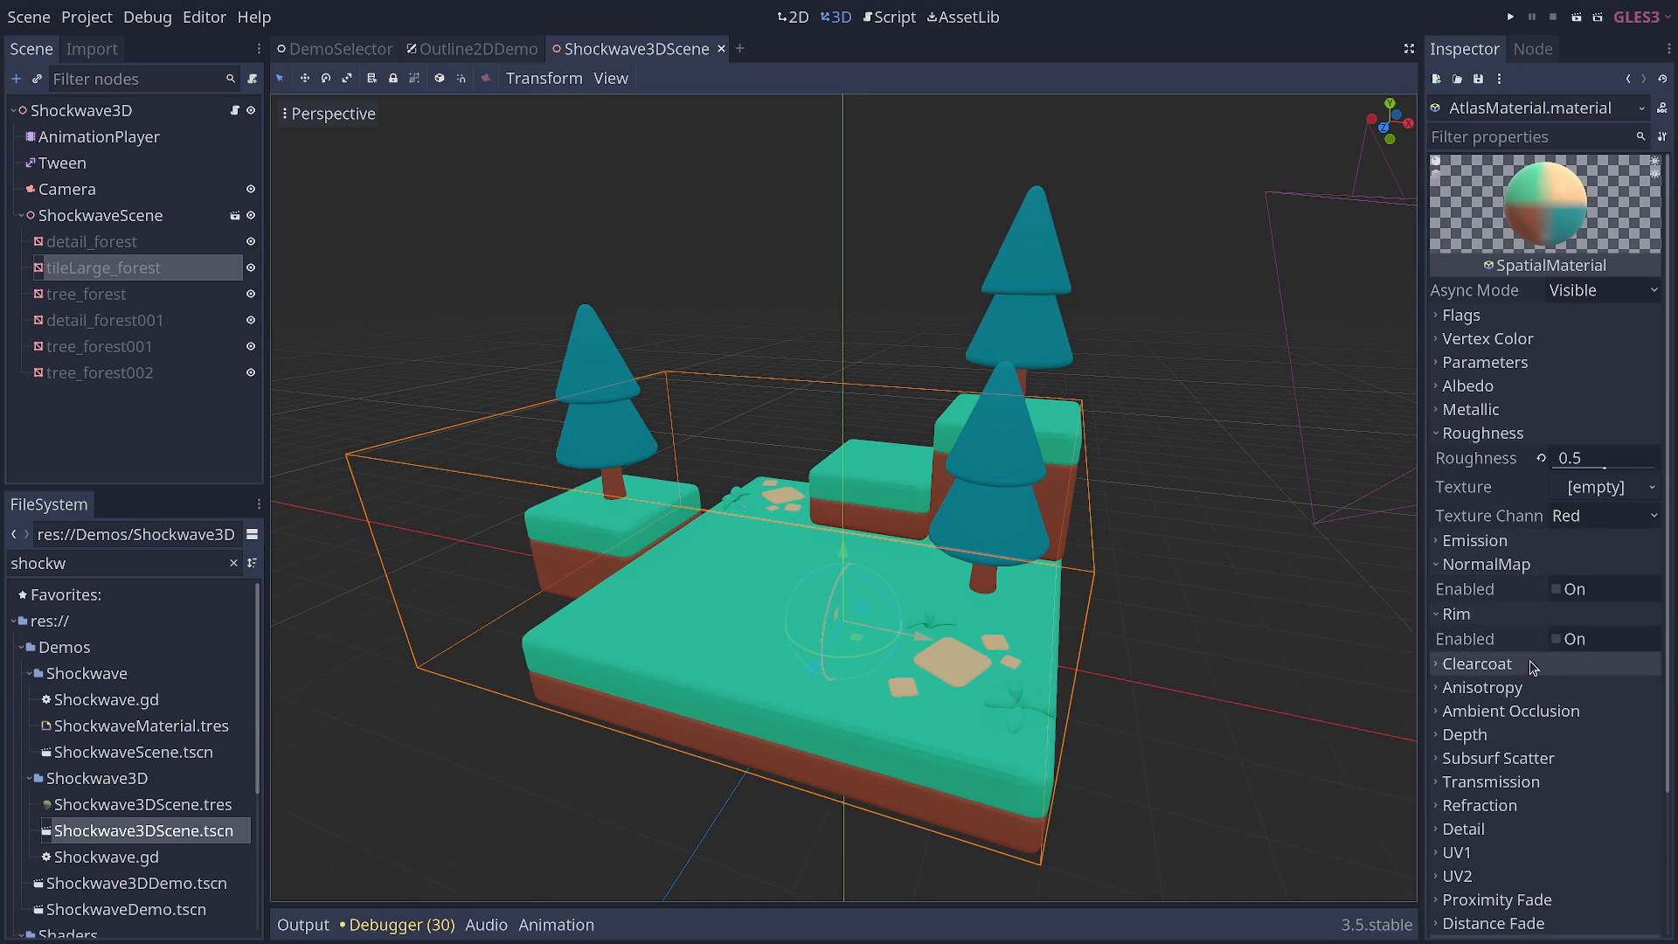
{"action": "left_click", "coordinate": [1514, 614]}
{"action": "left_click", "coordinate": [1514, 564]}
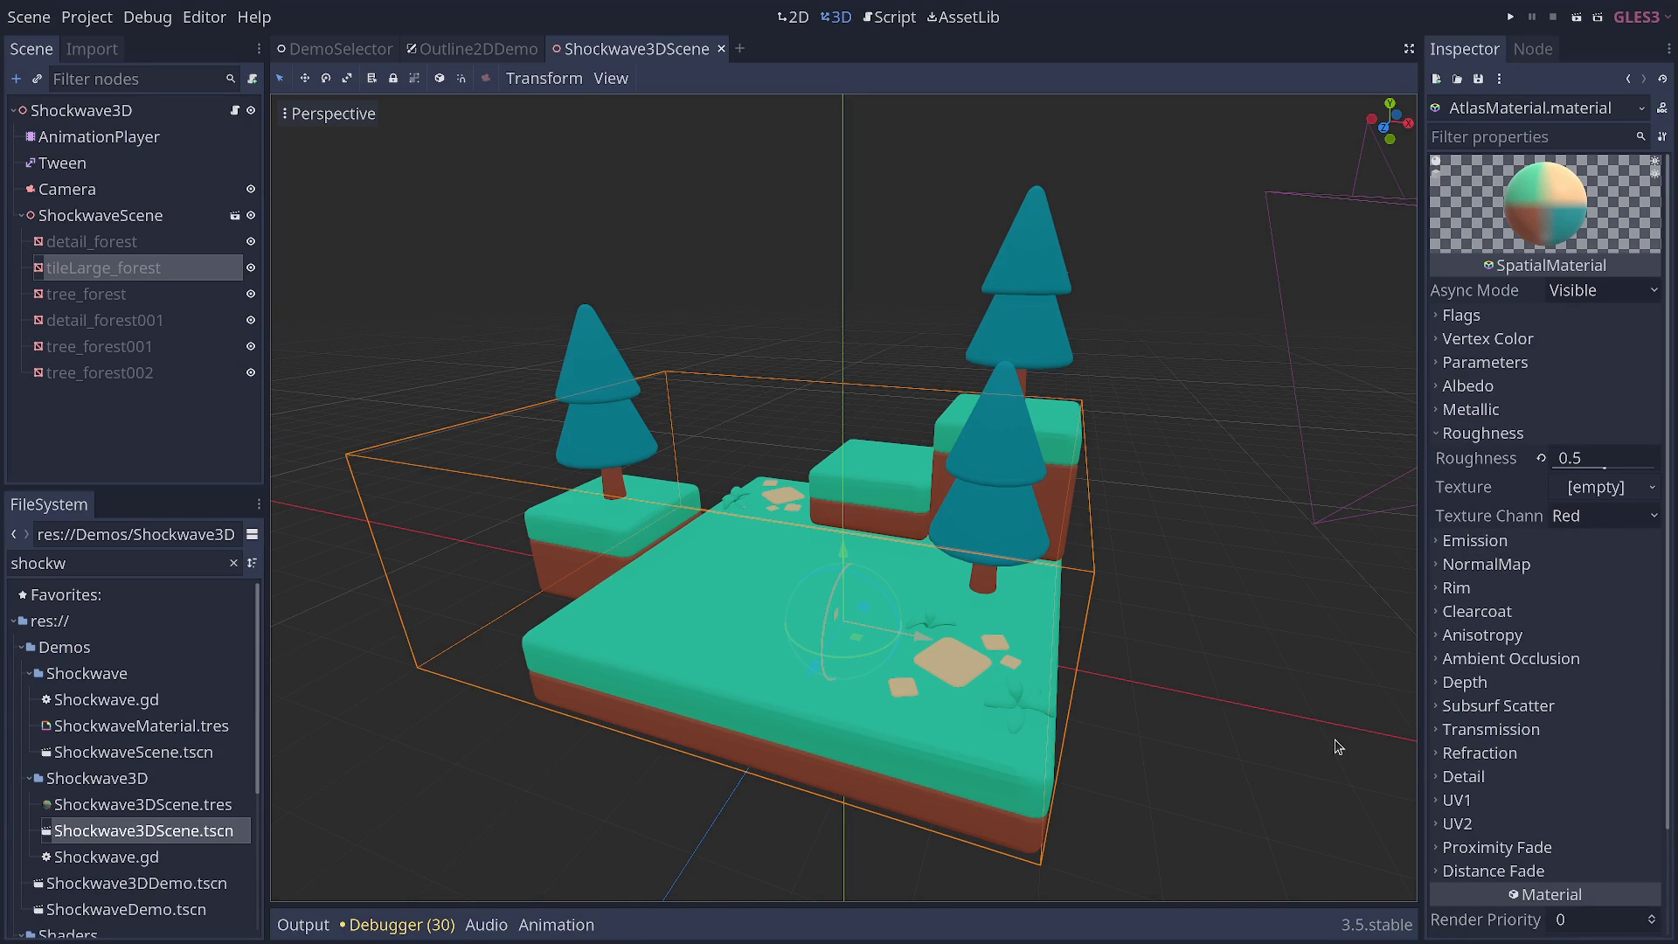
{"action": "middle_click_drag", "start_coordinate": [1070, 662], "coordinate": [1020, 645]}
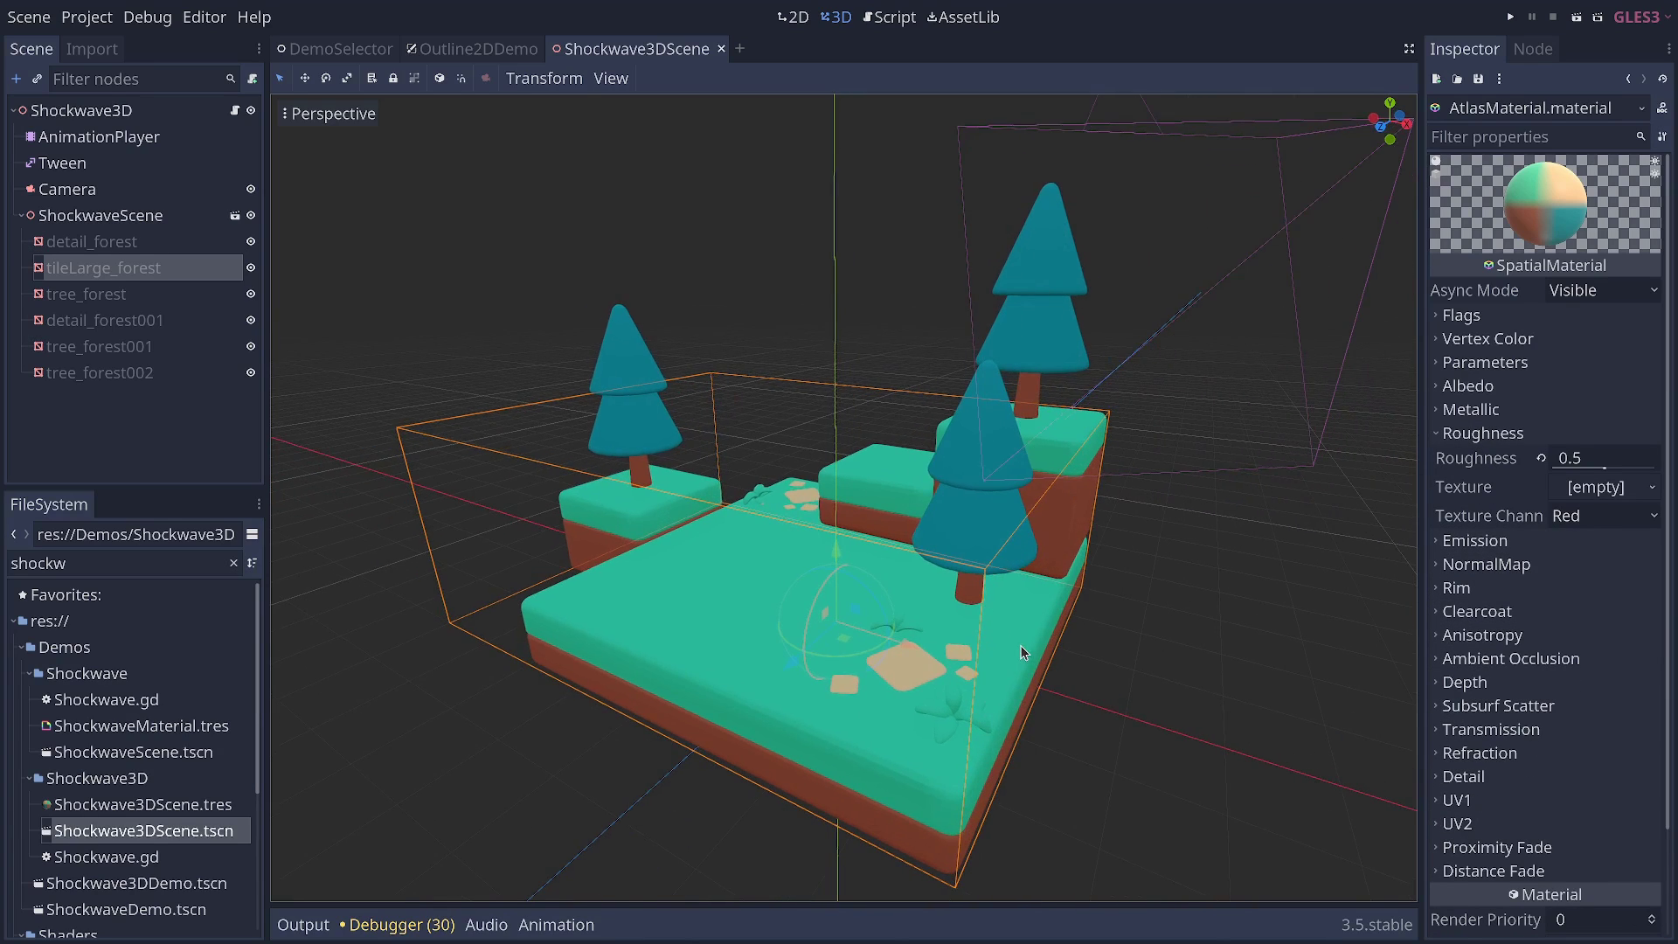
{"action": "scroll", "coordinate": [972, 721], "scroll_direction": "up", "scroll_amount": 4}
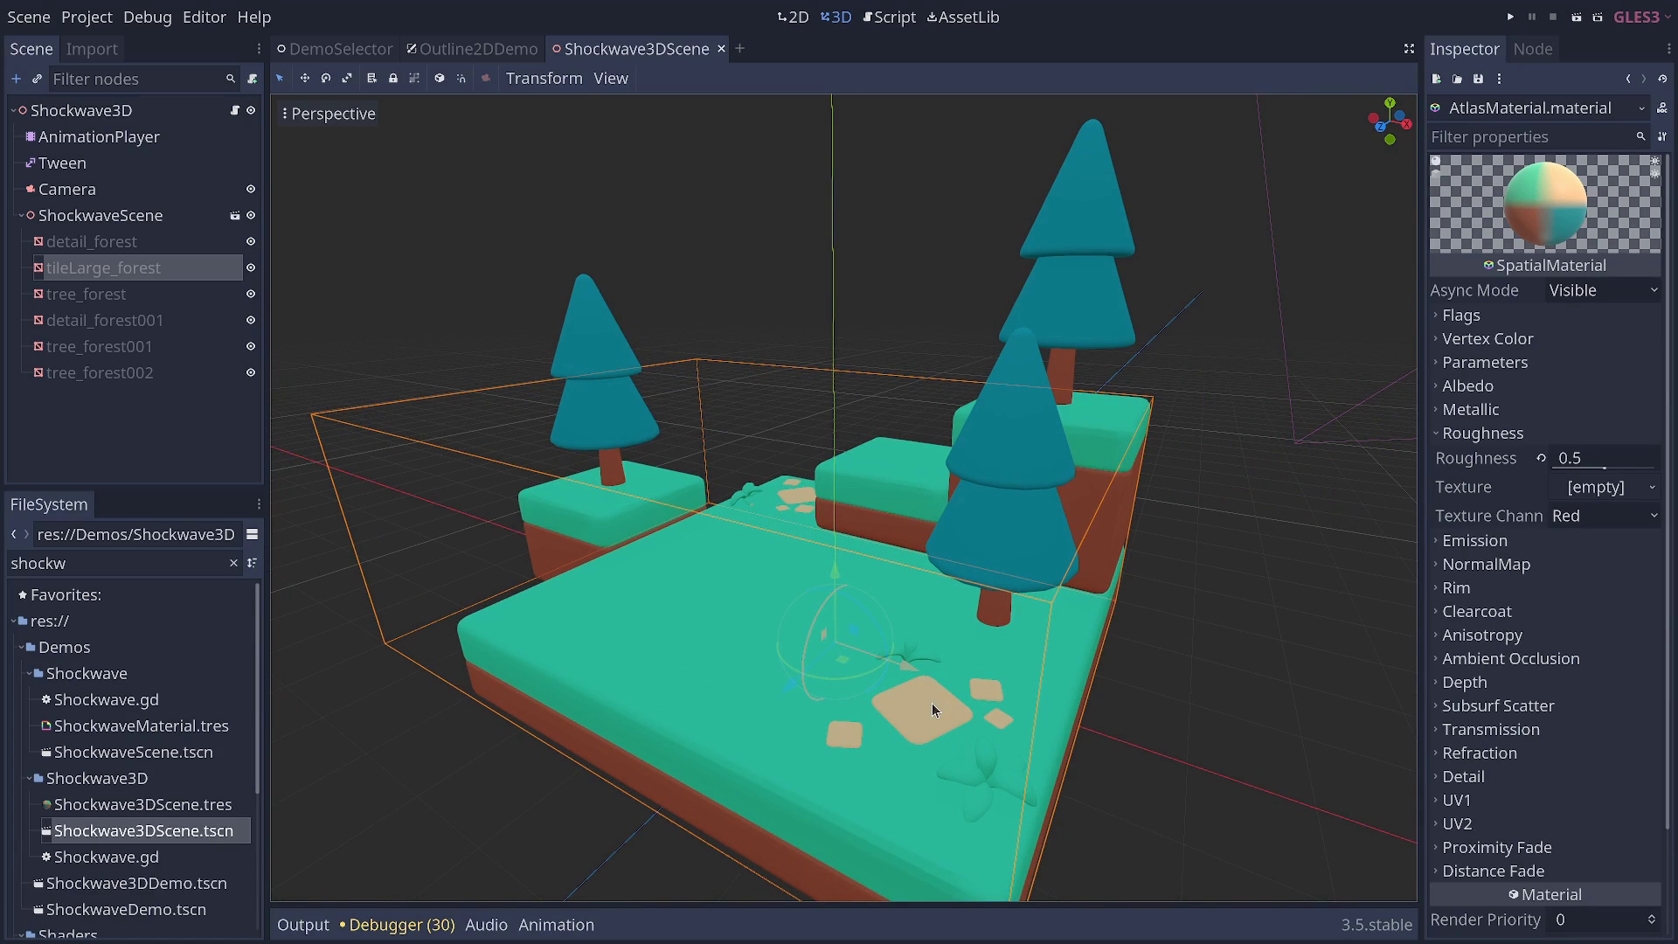
{"action": "scroll", "coordinate": [940, 678], "scroll_direction": "down", "scroll_amount": 4}
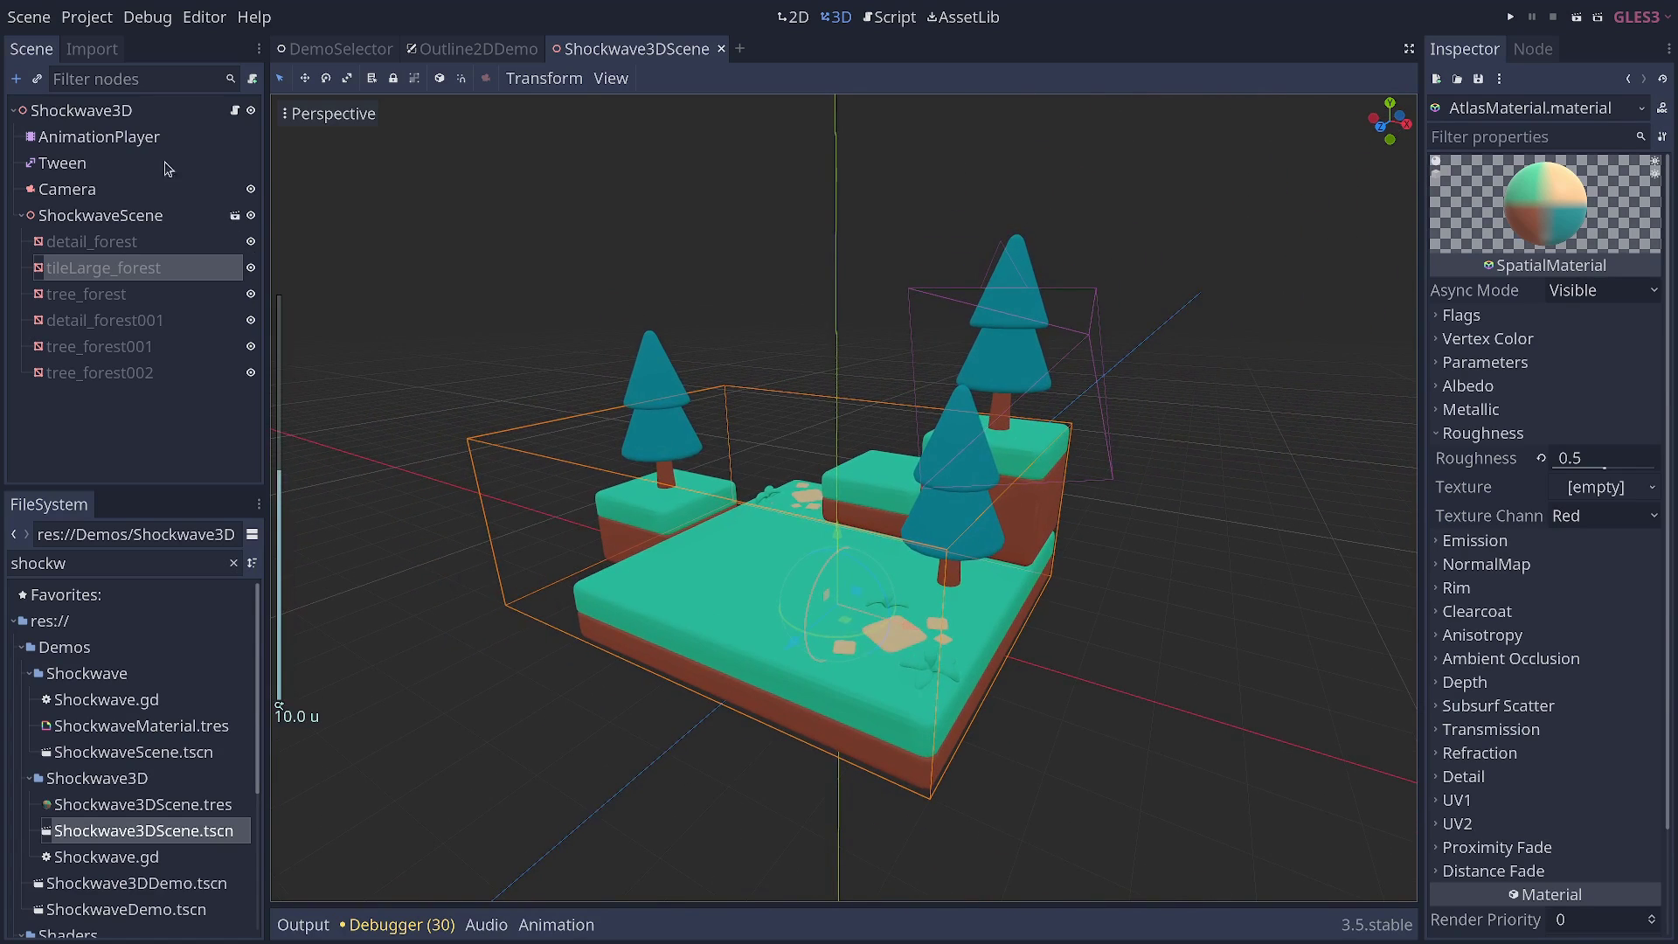
- Add a DirectionalLight under the Shockwave3D root and raise it above the island
{"action": "left_click", "coordinate": [131, 110]}
{"action": "key", "text": "ctrl+a"}
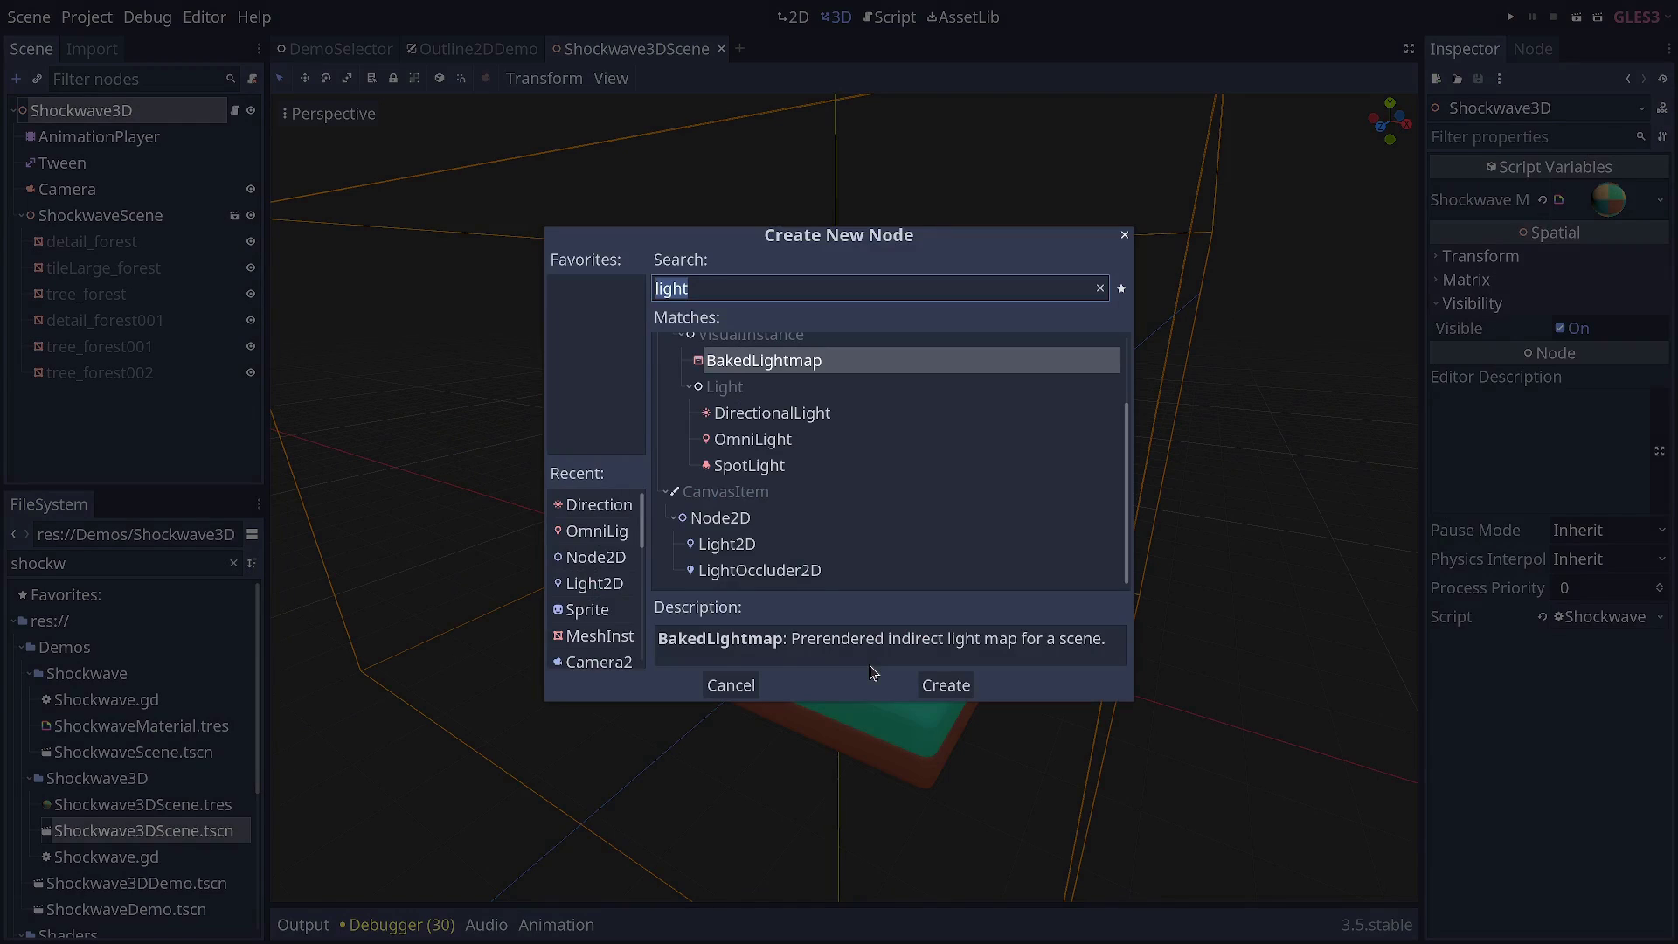
{"action": "key", "text": "Down"}
{"action": "key", "text": "Return"}
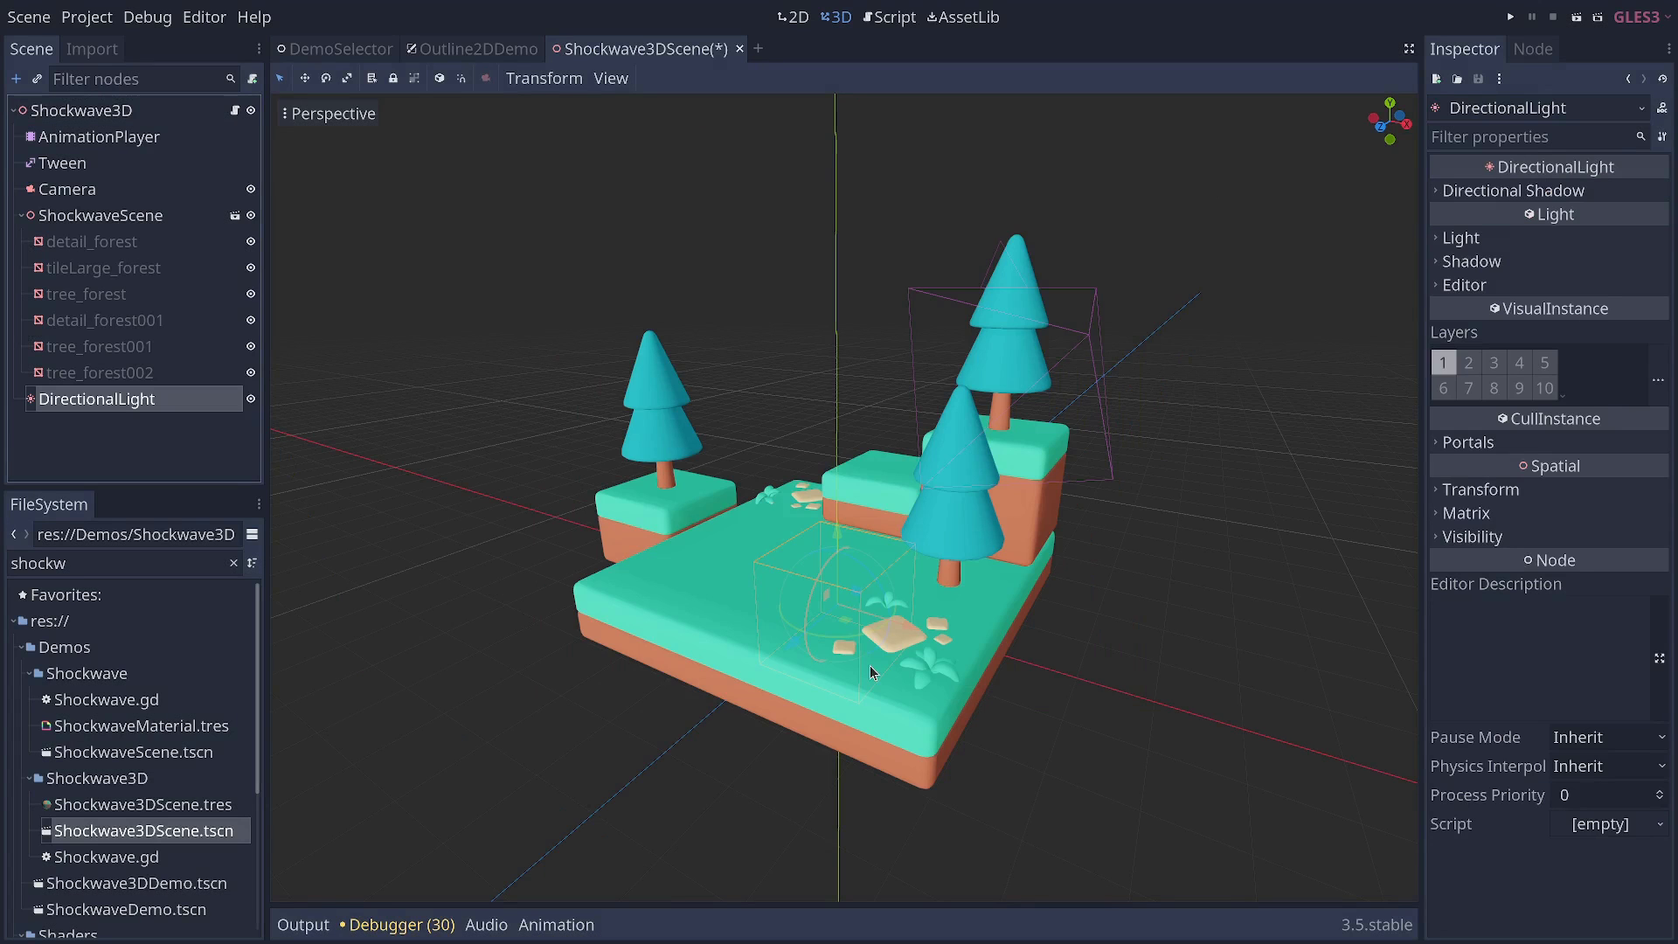
{"action": "scroll", "coordinate": [673, 630], "scroll_direction": "down", "scroll_amount": 10}
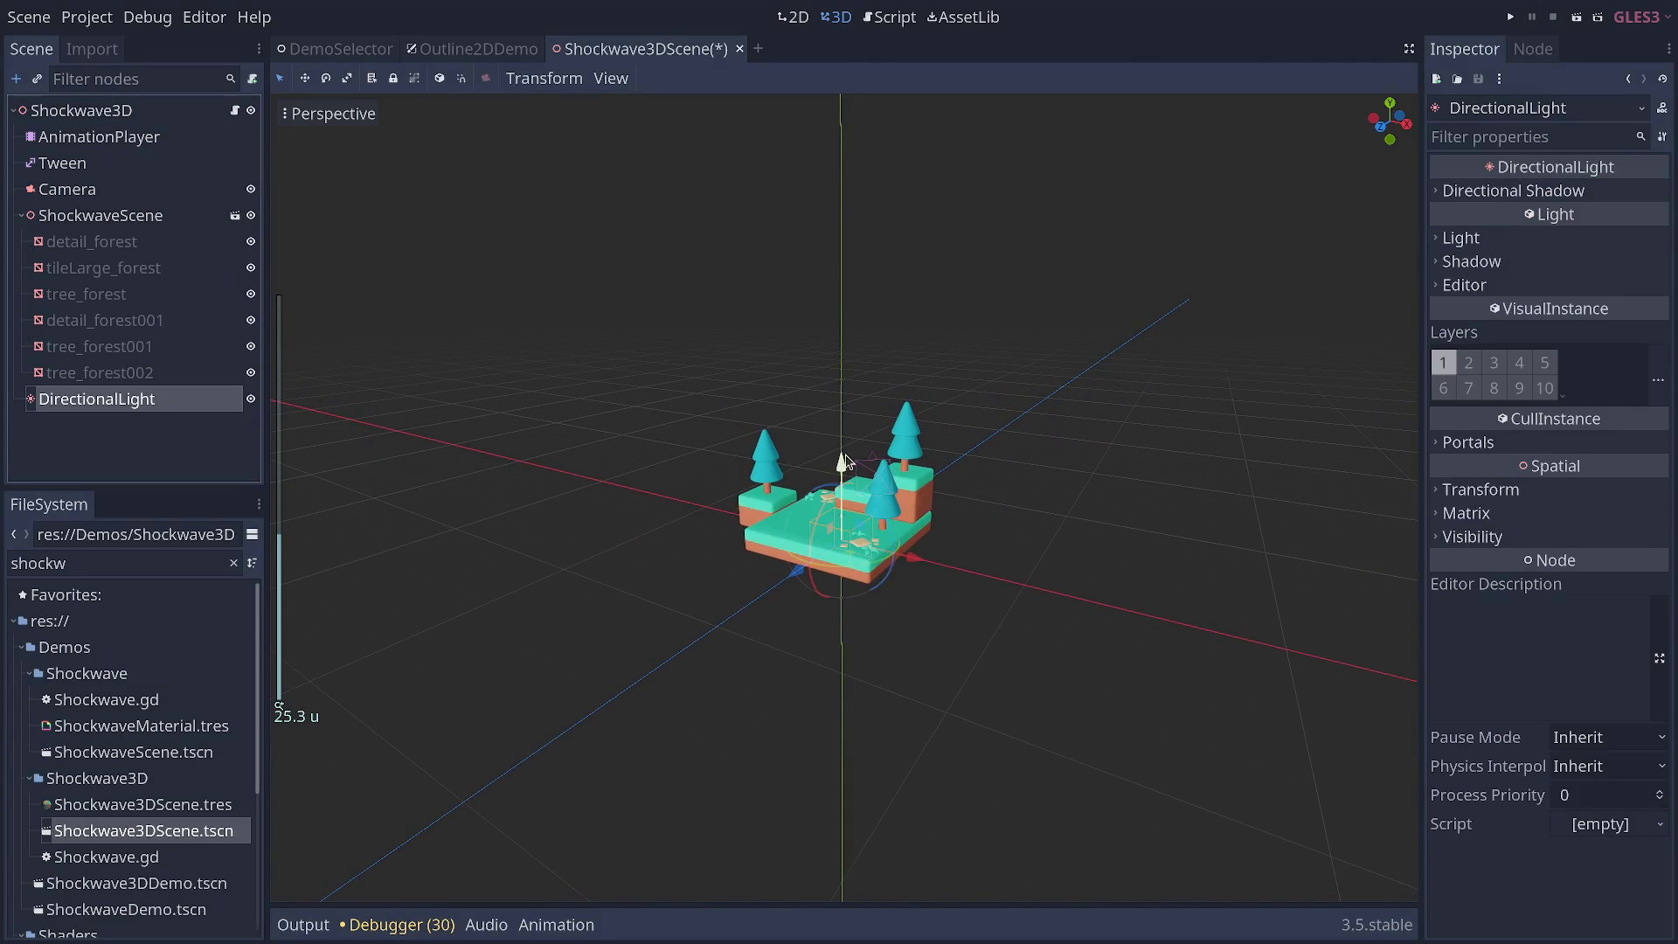
{"action": "left_click_drag", "start_coordinate": [841, 461], "coordinate": [936, 375]}
{"action": "scroll", "coordinate": [730, 561], "scroll_direction": "up", "scroll_amount": 10}
{"action": "scroll", "coordinate": [695, 485], "scroll_direction": "up", "scroll_amount": 4}
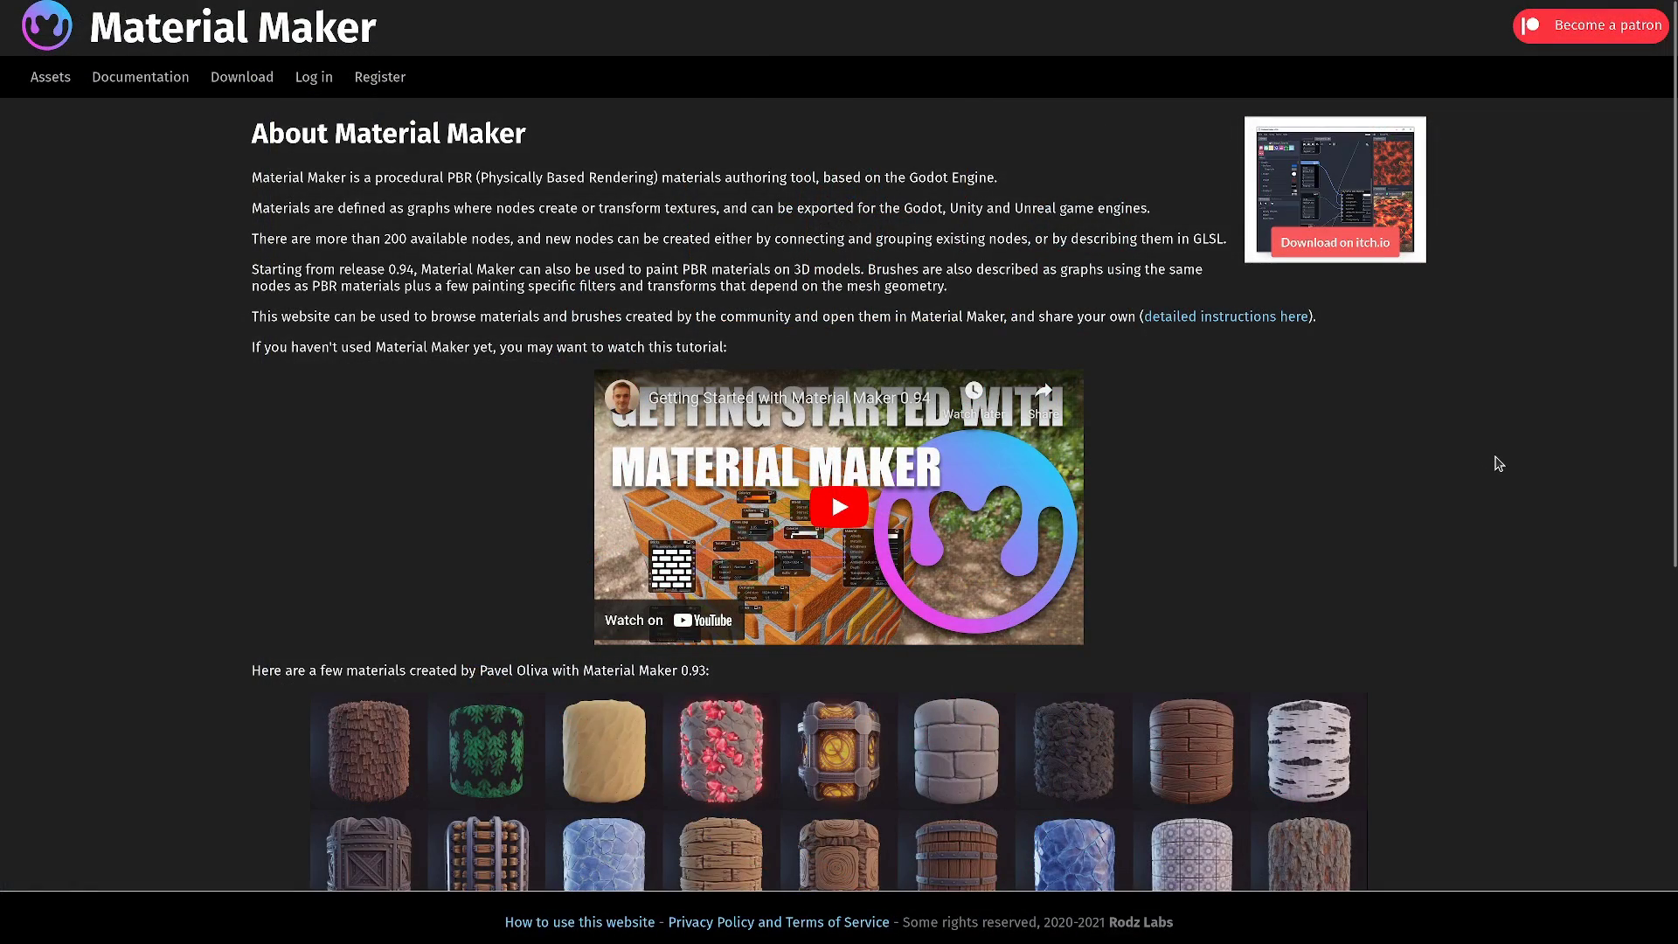
{"action": "scroll", "coordinate": [1503, 462], "scroll_direction": "down", "scroll_amount": 5}
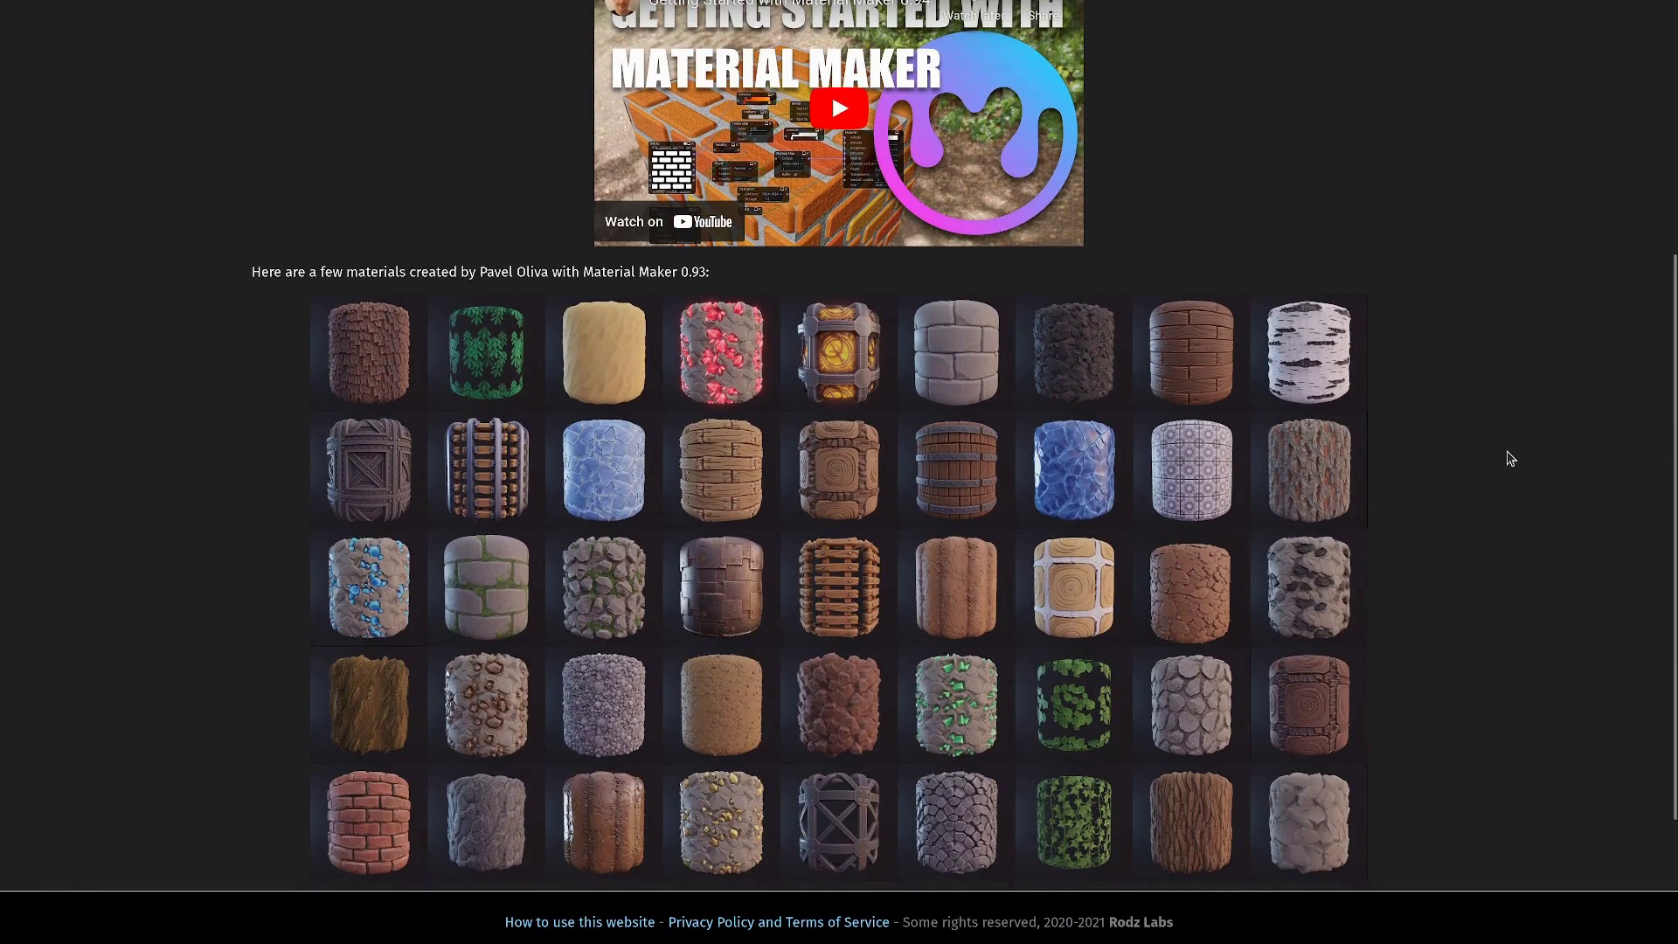
{"action": "mouse_move", "coordinate": [597, 477]}
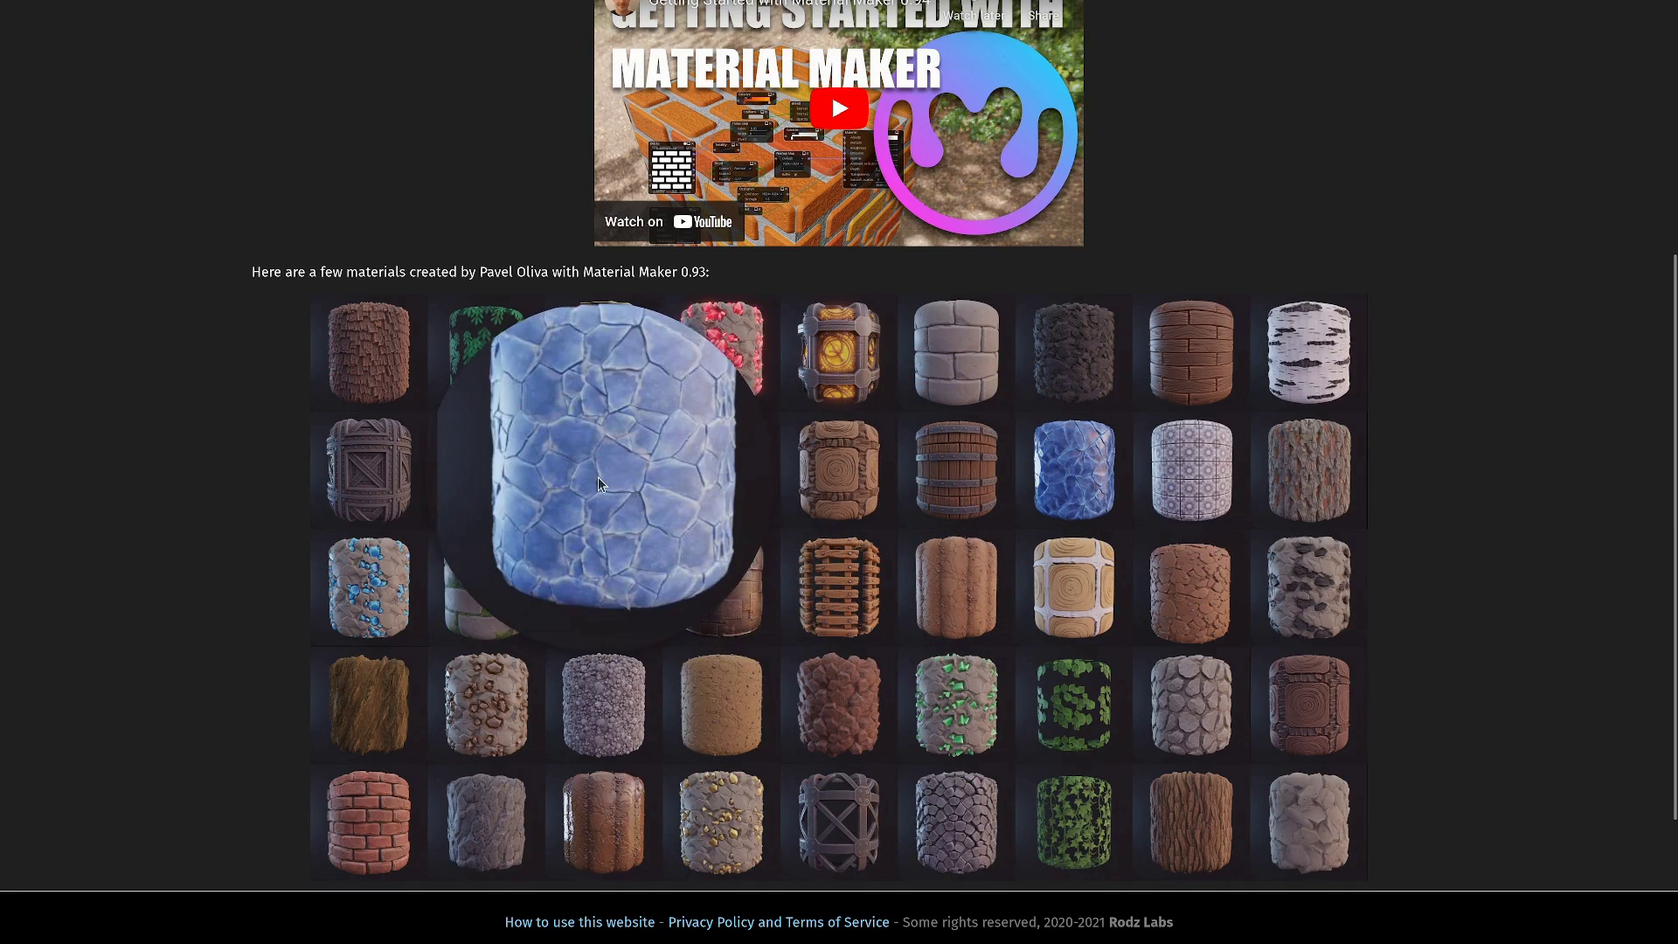
{"action": "mouse_move", "coordinate": [832, 569]}
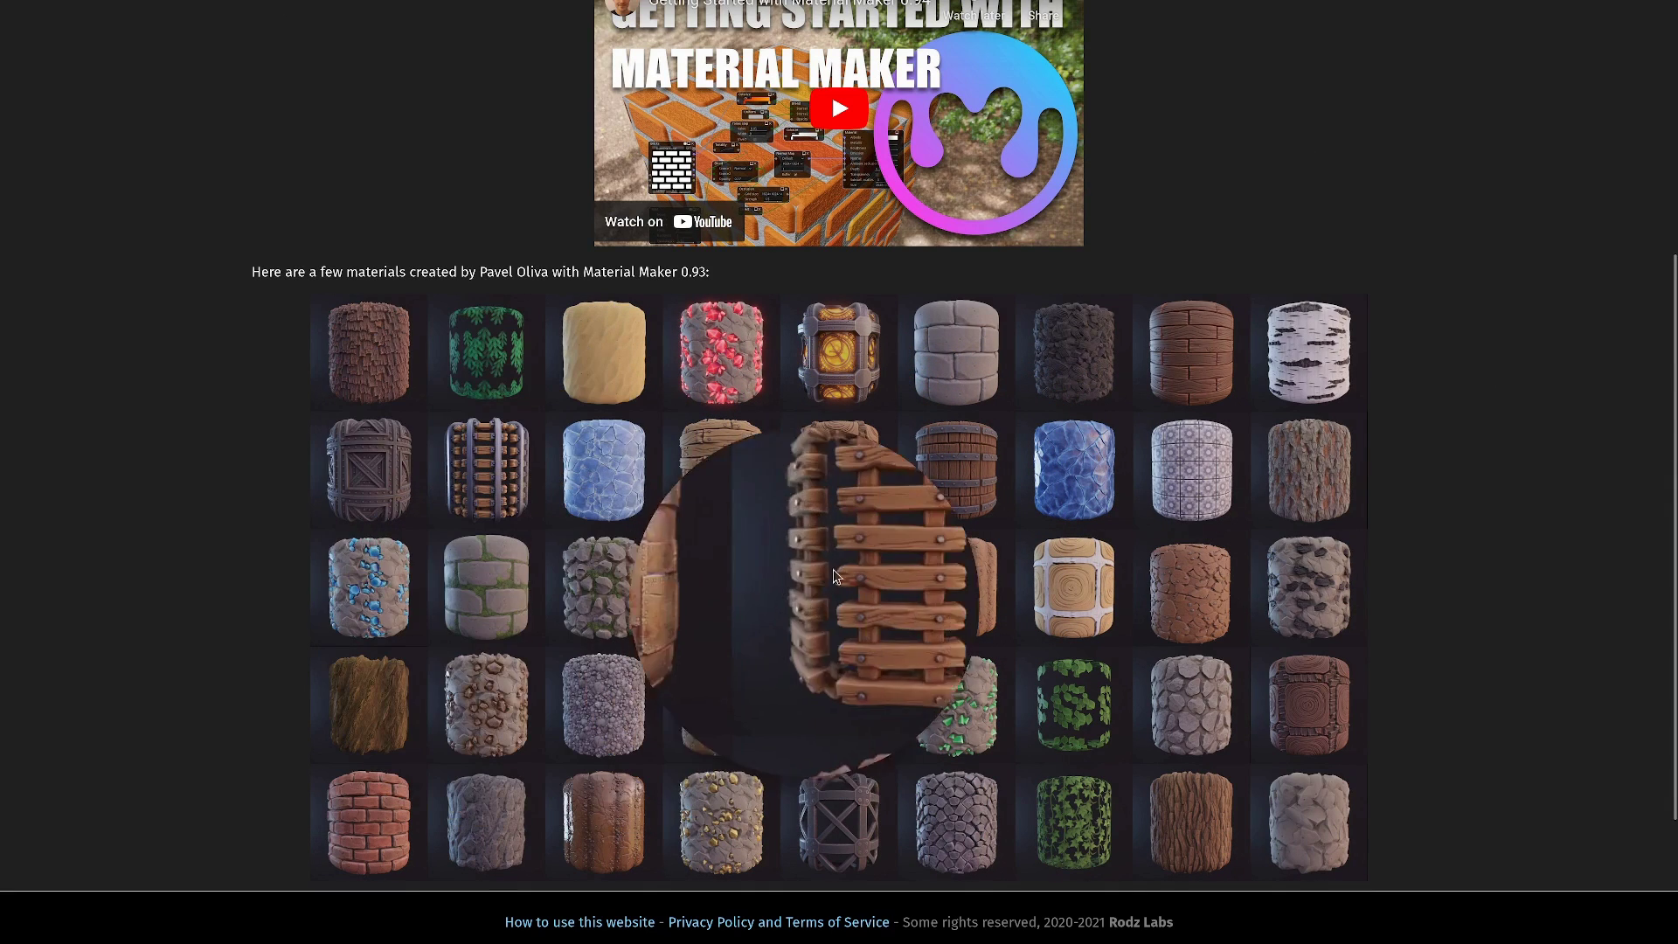
{"action": "mouse_move", "coordinate": [854, 476]}
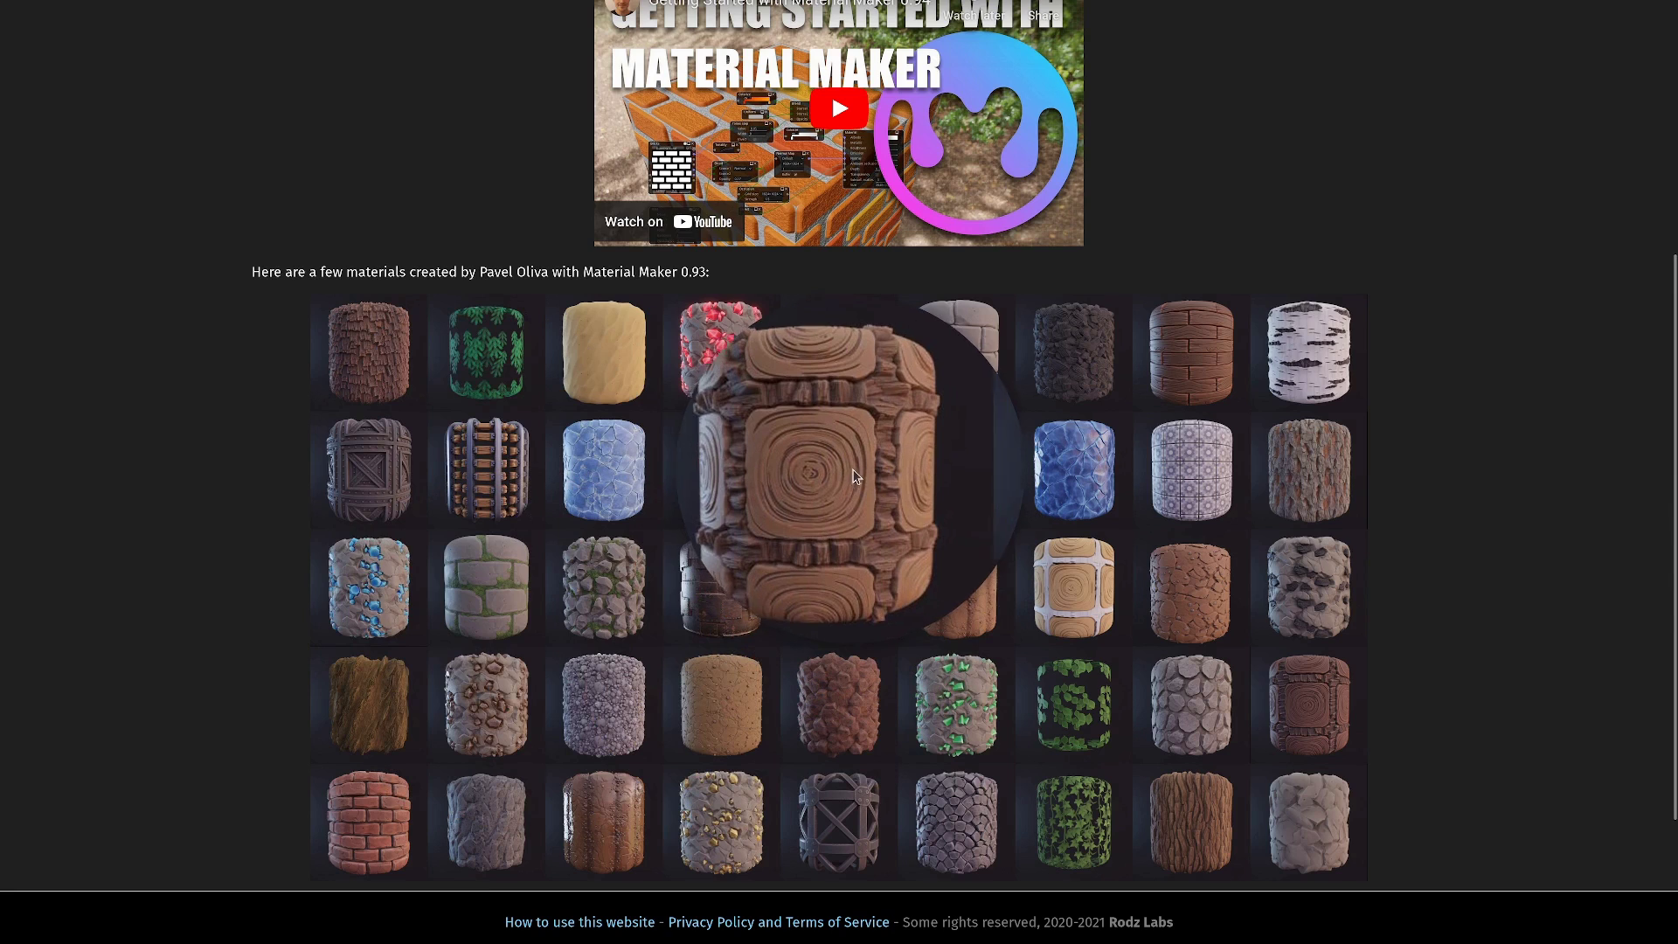
{"action": "scroll", "coordinate": [892, 487], "scroll_direction": "up", "scroll_amount": 5}
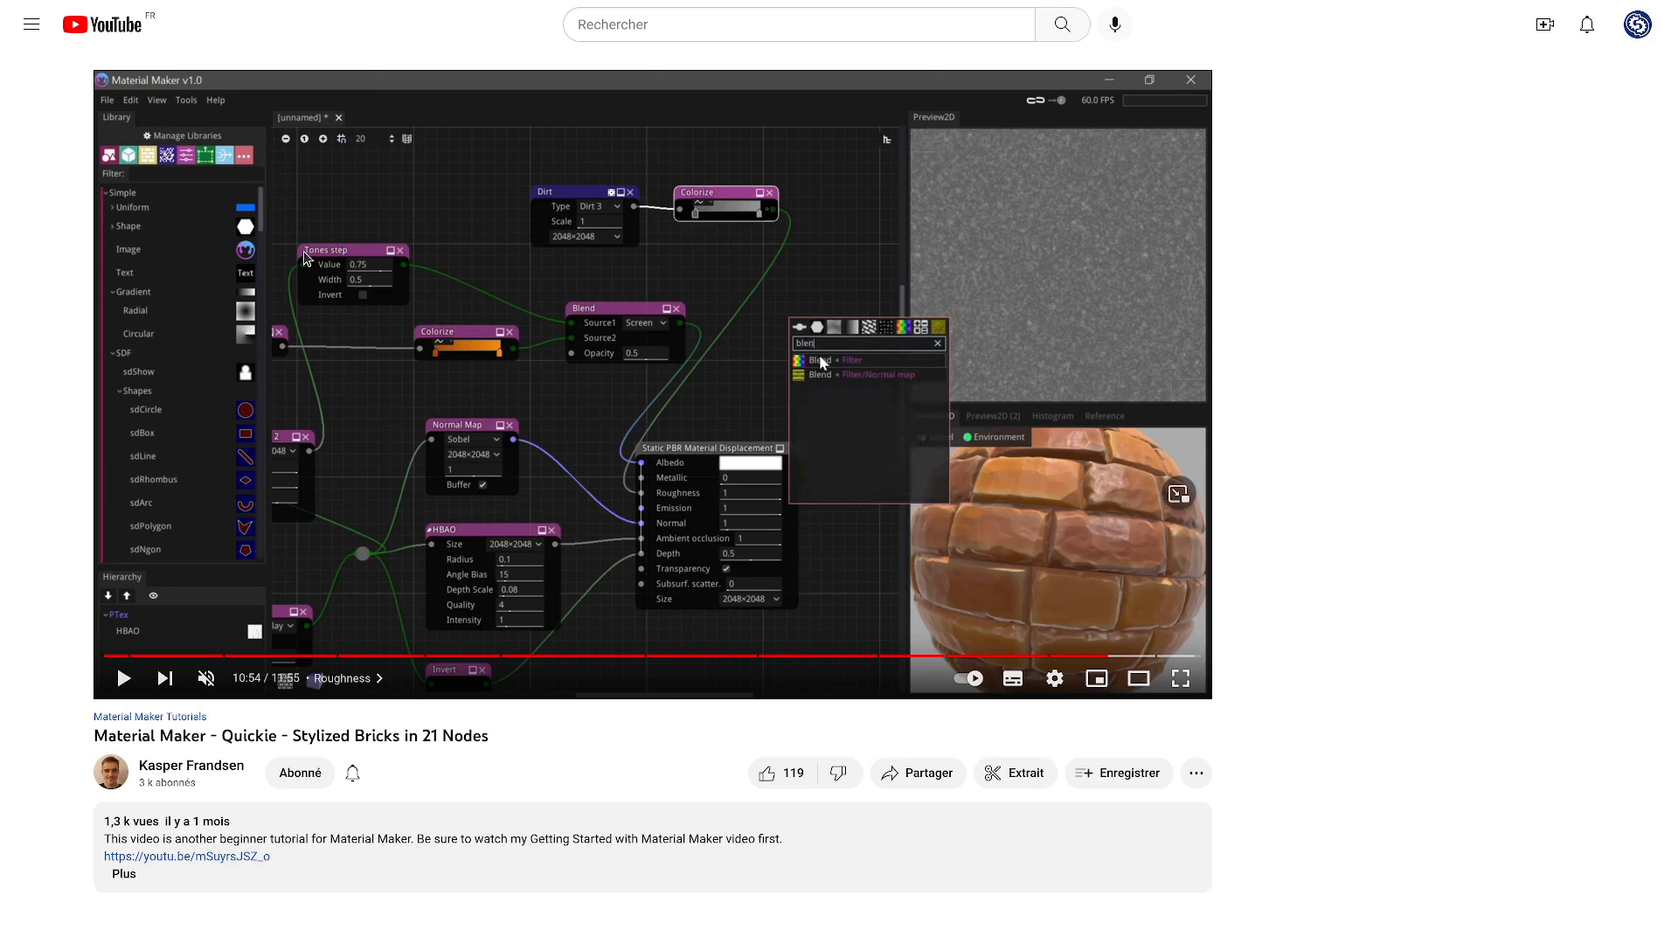
- Resume the stylized bricks tutorial video and watch it full screen
{"action": "left_click", "coordinate": [622, 504]}
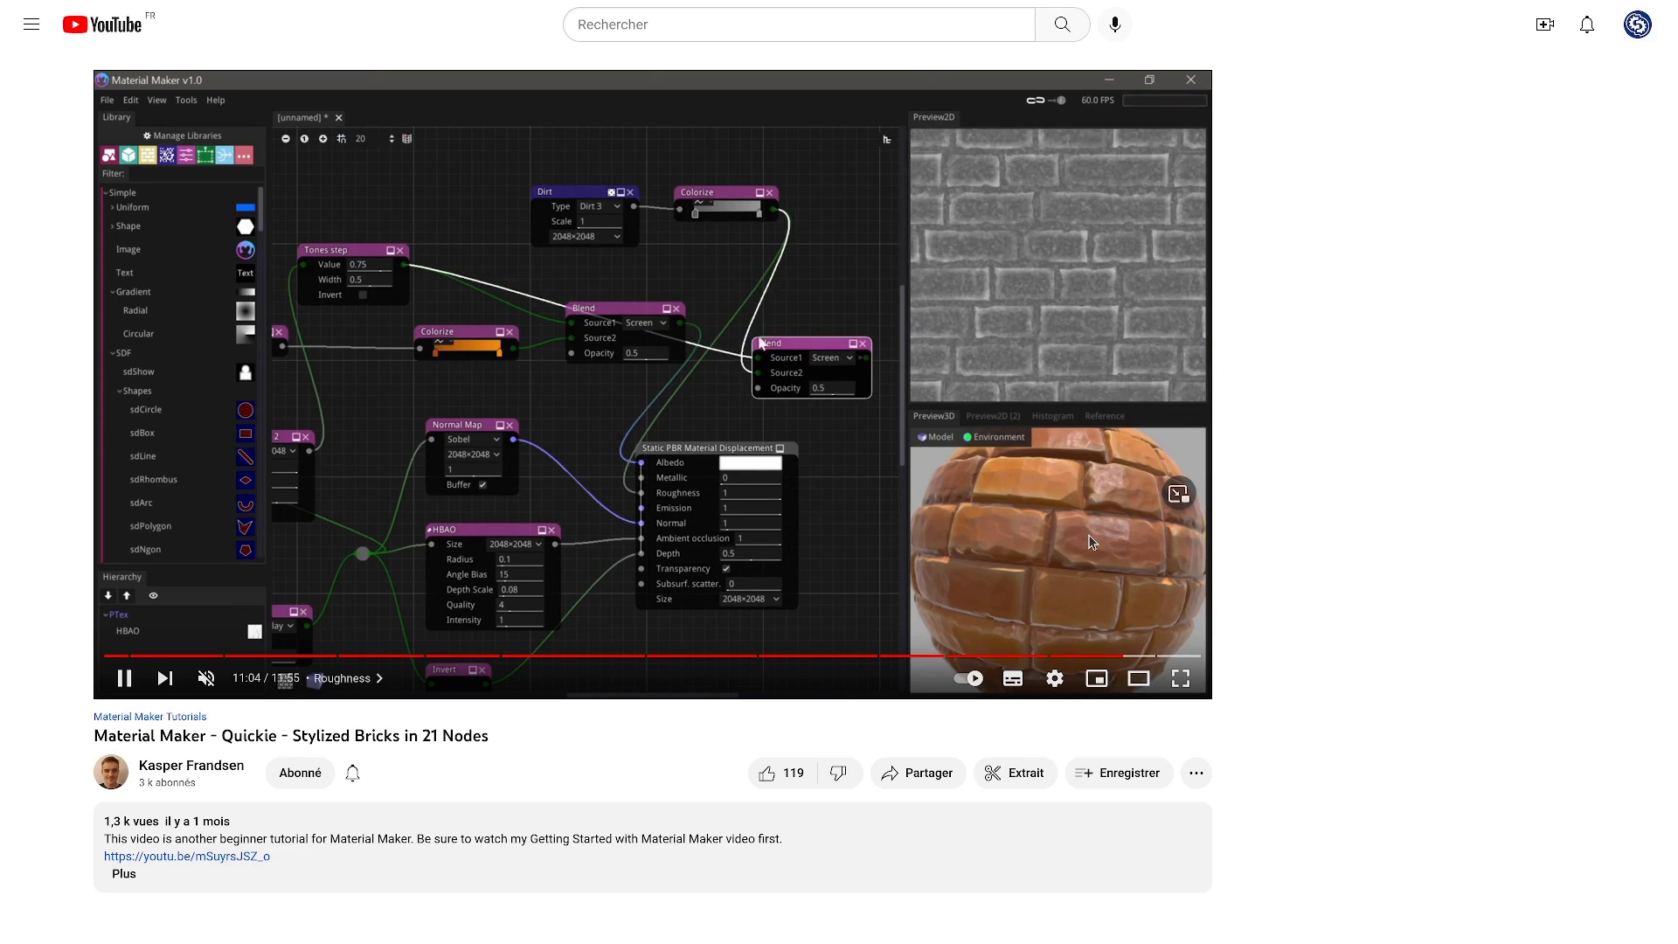
{"action": "key", "text": "f"}
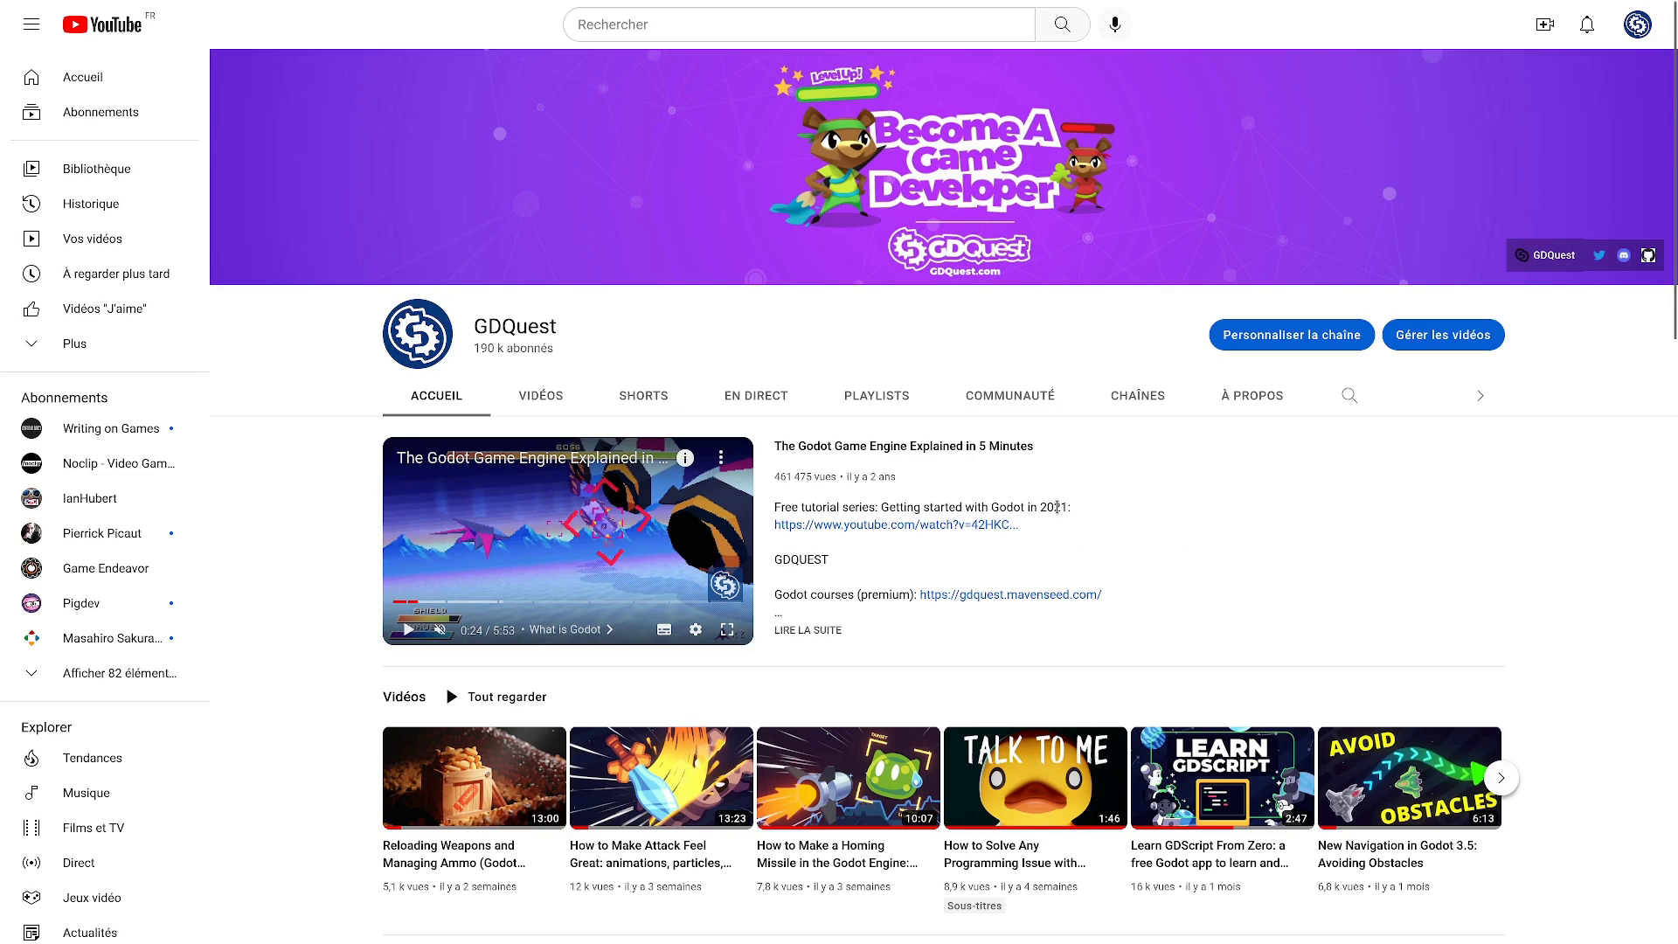
{"action": "double_click", "coordinate": [515, 326]}
{"action": "left_click", "coordinate": [889, 350]}
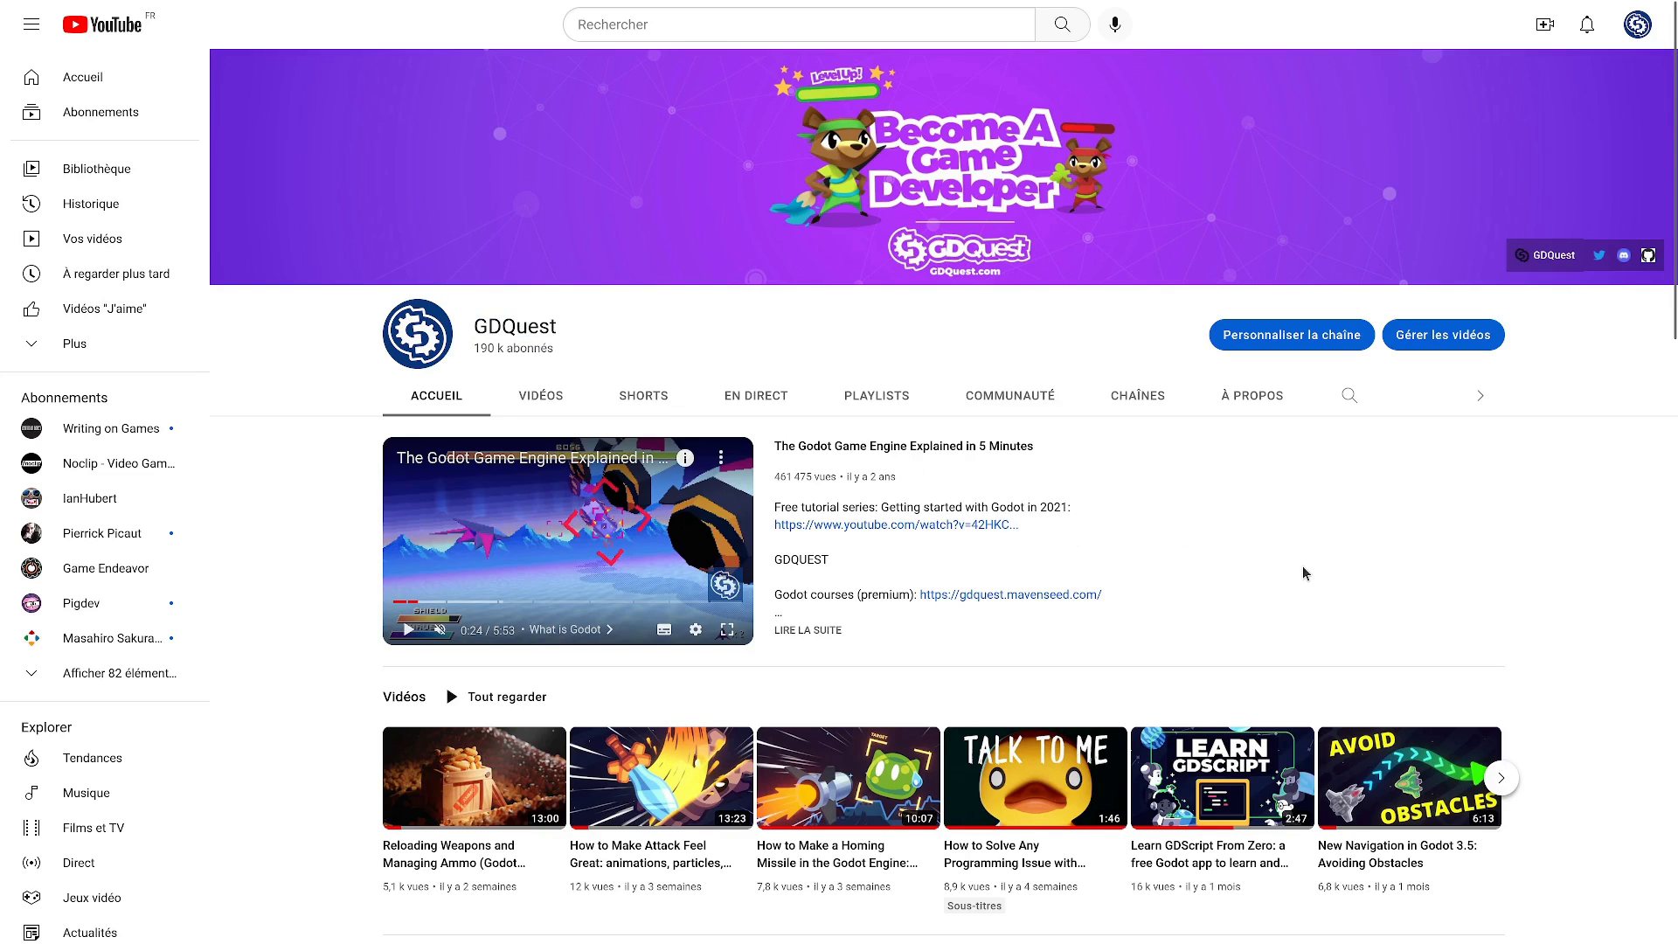